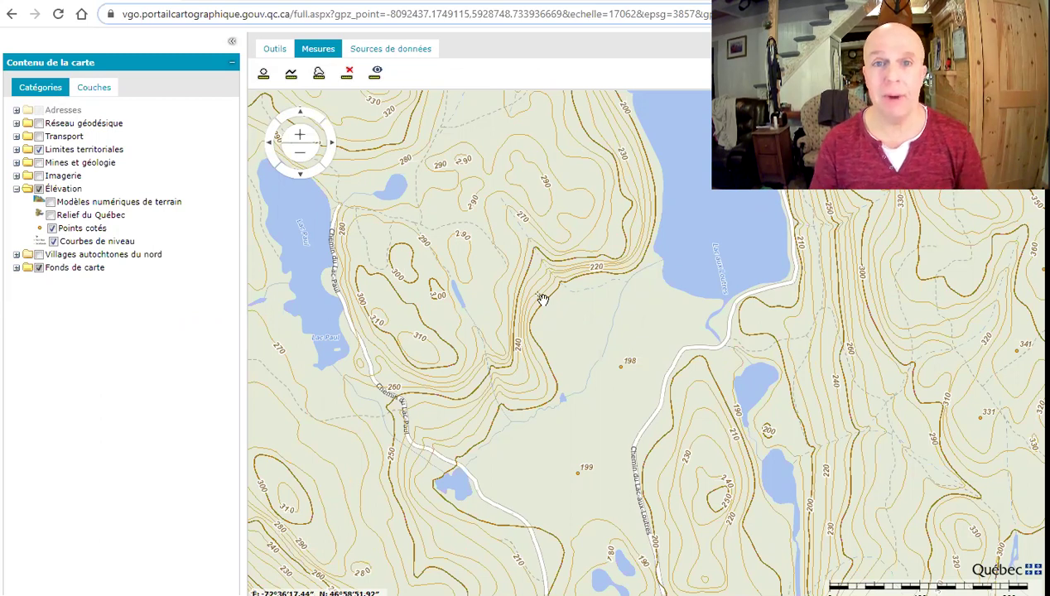
Examine the contour lines and spot elevations of the terrain between Lac Paul, Lac aux Loutres and Lac du Missionnaire
{"action": "left_click_drag", "start_coordinate": [492, 288], "coordinate": [499, 265]}
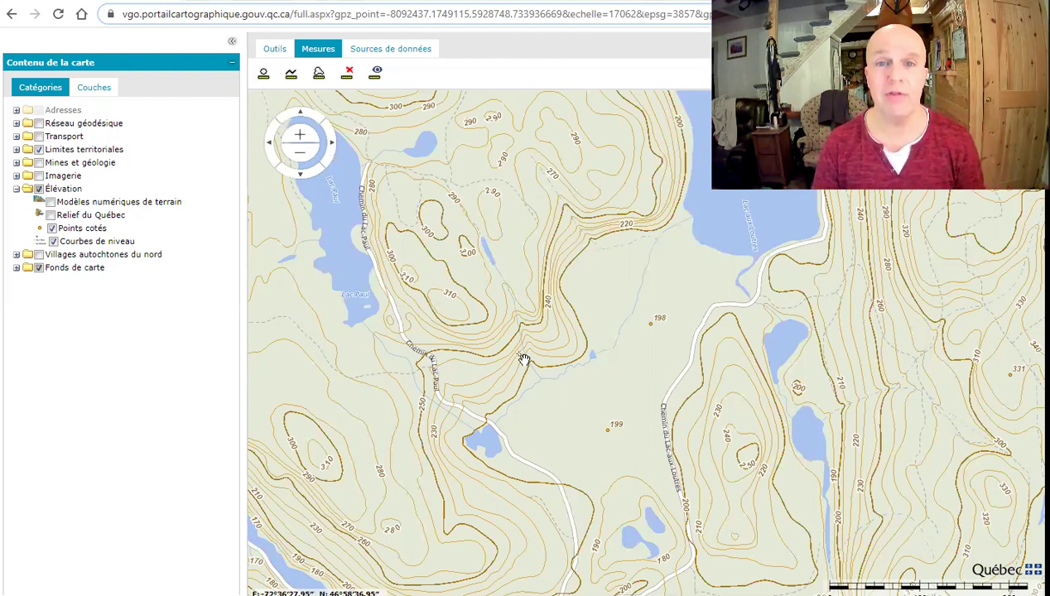
{"action": "left_click_drag", "start_coordinate": [462, 350], "coordinate": [482, 321]}
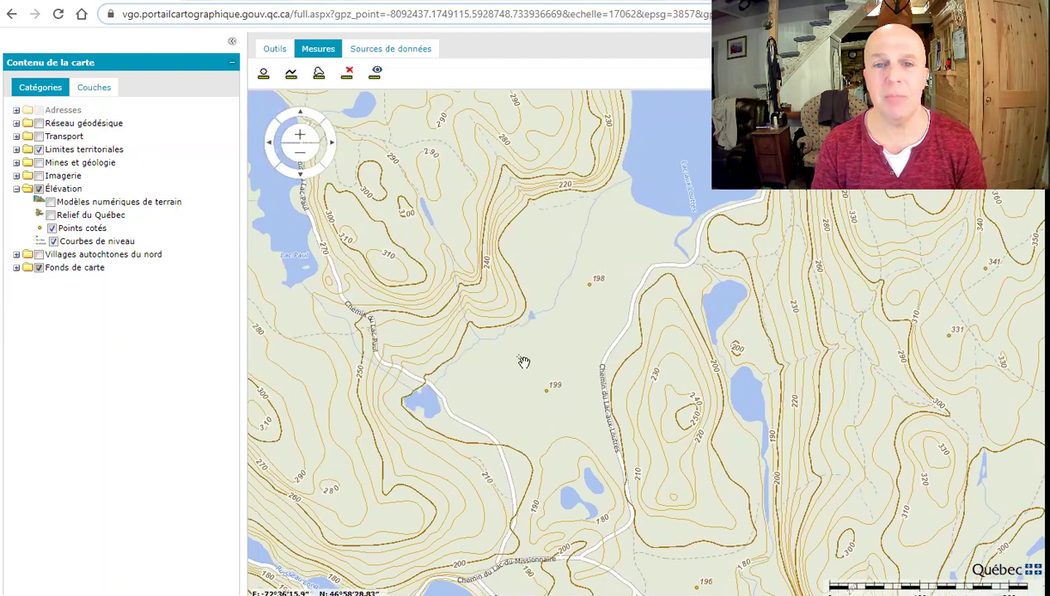
{"action": "scroll", "coordinate": [522, 350], "scroll_direction": "down", "scroll_amount": 1}
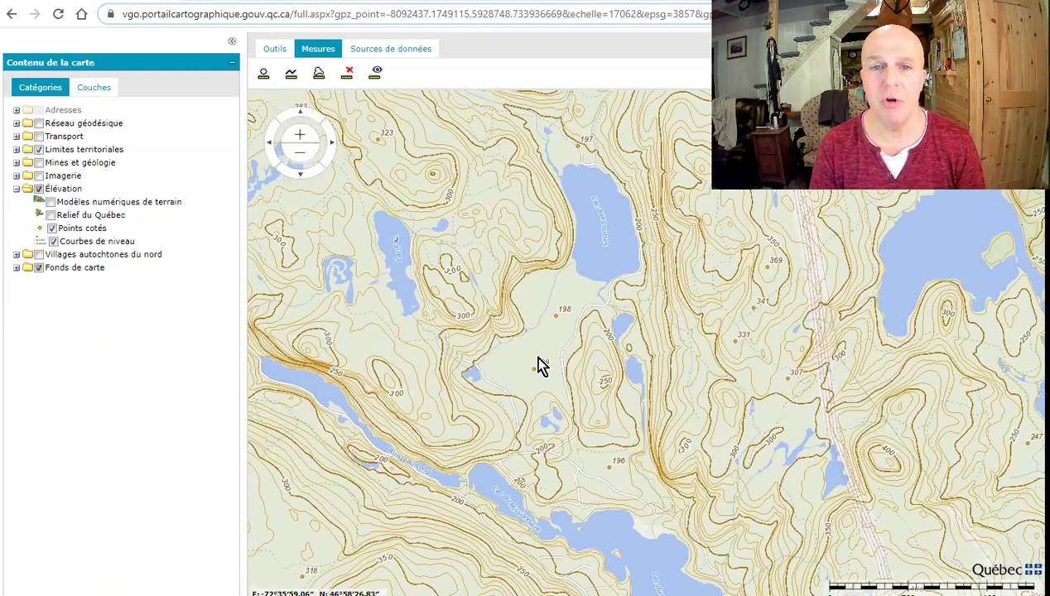
{"action": "left_click_drag", "start_coordinate": [547, 370], "coordinate": [511, 340]}
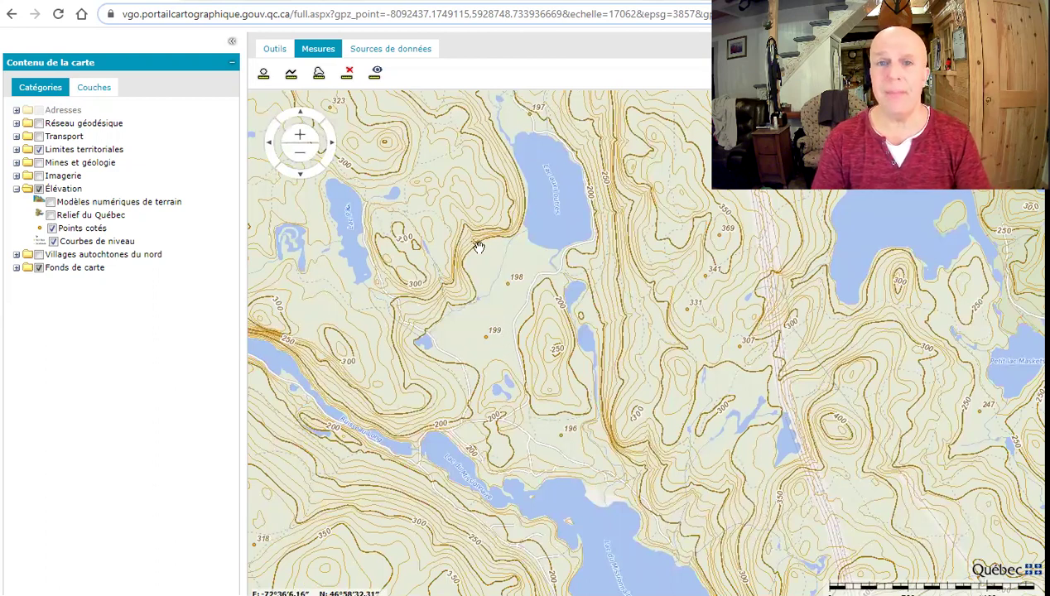
{"action": "scroll", "coordinate": [479, 252], "scroll_direction": "up", "scroll_amount": 1}
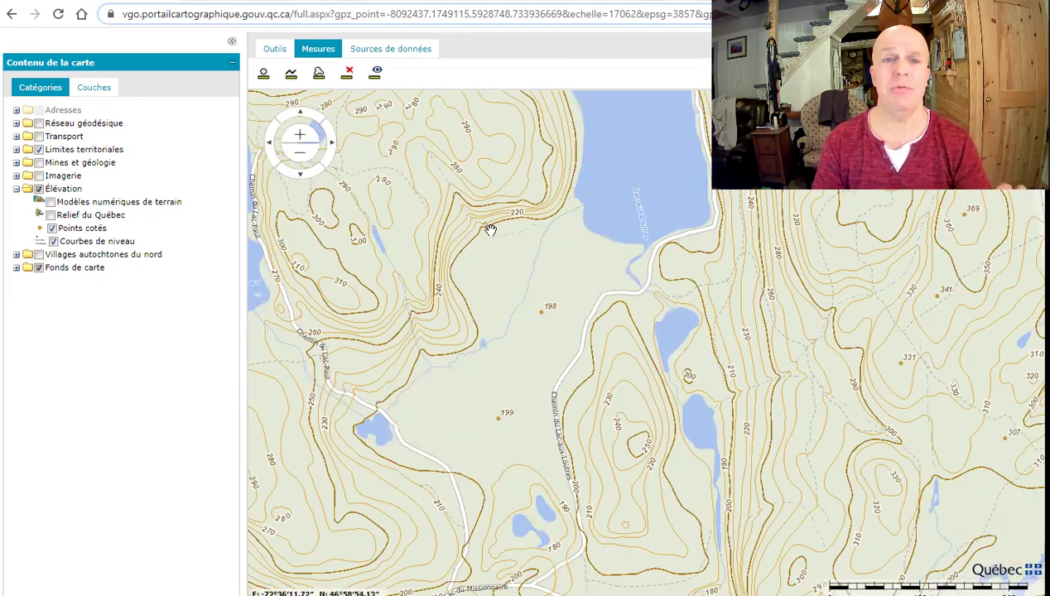
{"action": "left_click_drag", "start_coordinate": [486, 289], "coordinate": [535, 314]}
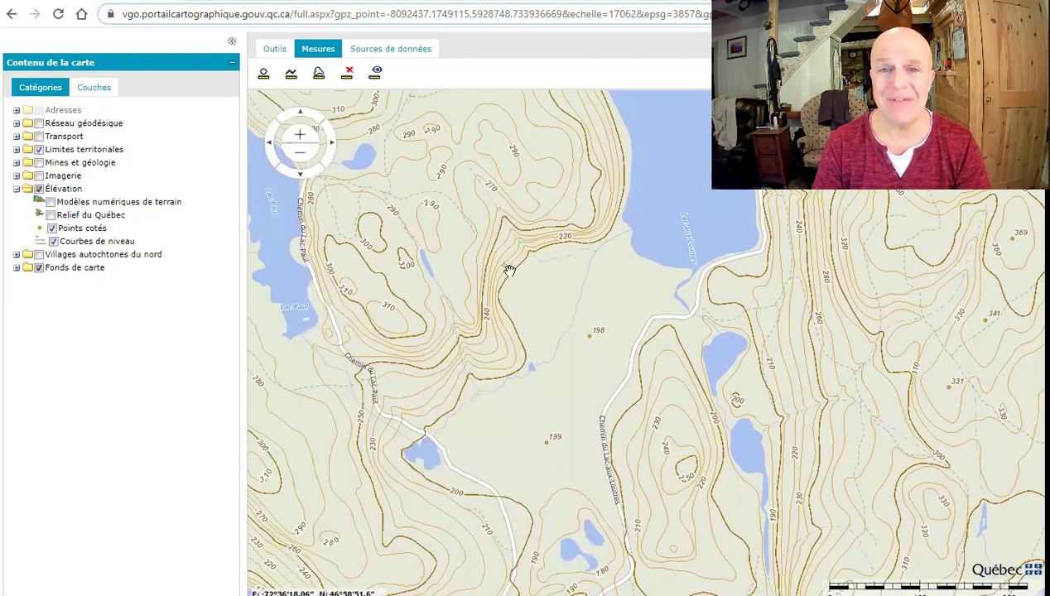
{"action": "scroll", "coordinate": [508, 265], "scroll_direction": "up", "scroll_amount": 1}
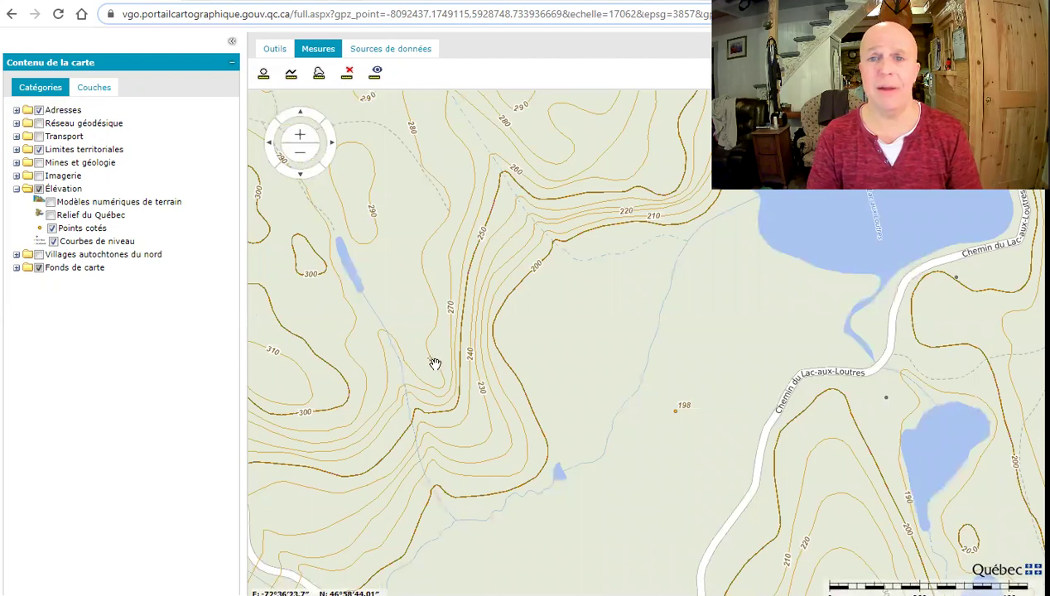
{"action": "scroll", "coordinate": [431, 361], "scroll_direction": "down", "scroll_amount": 2}
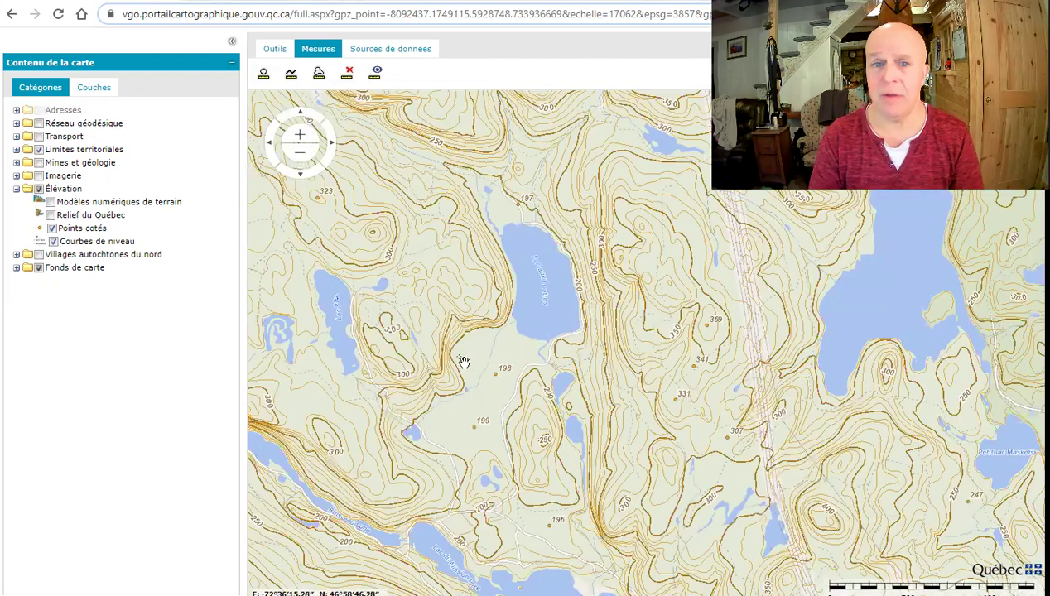
{"action": "scroll", "coordinate": [463, 362], "scroll_direction": "up", "scroll_amount": 1}
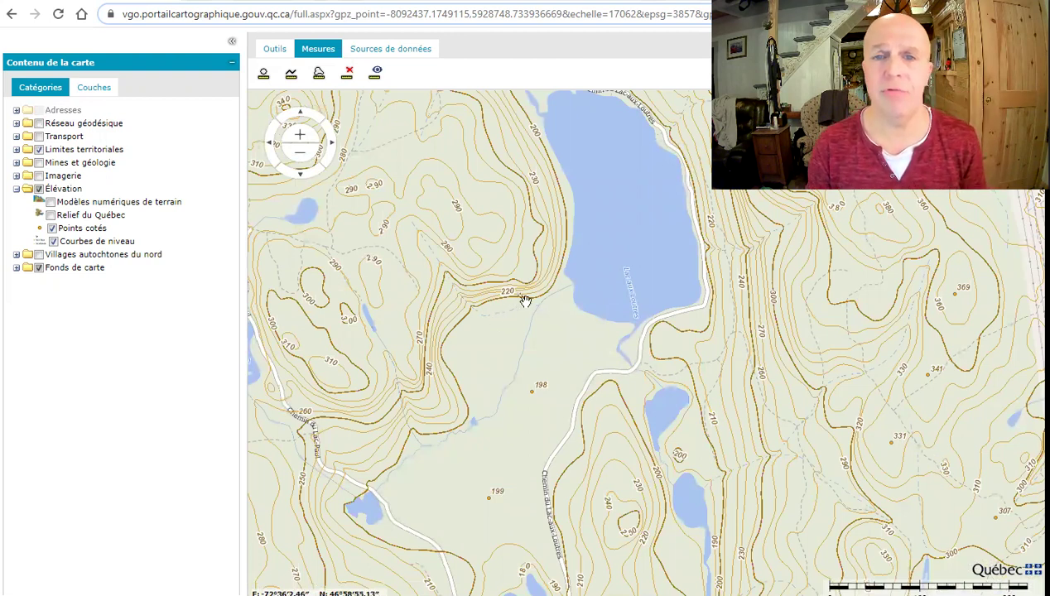
{"action": "left_click_drag", "start_coordinate": [542, 336], "coordinate": [566, 308]}
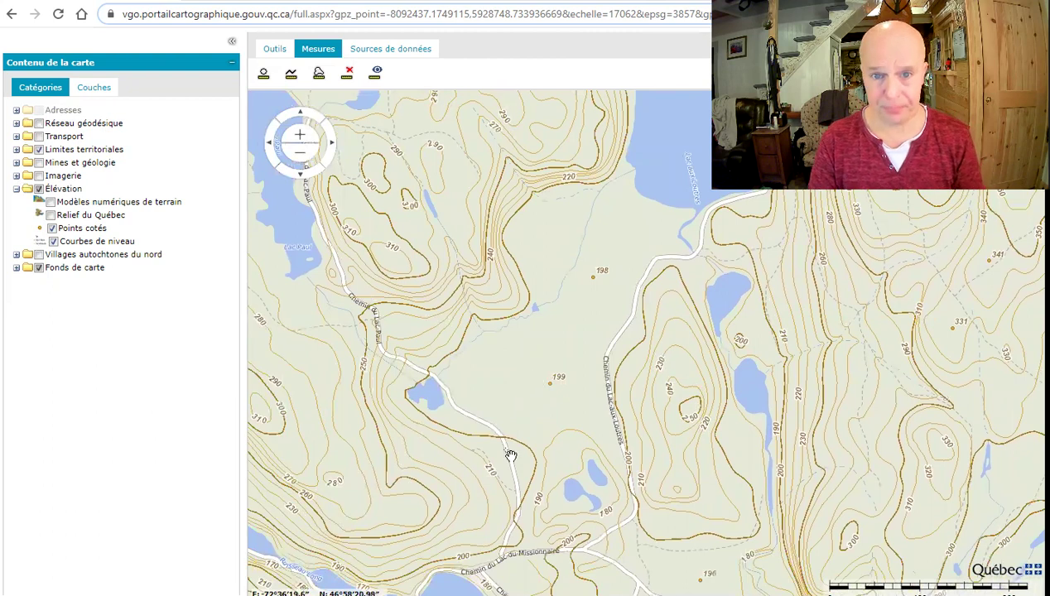
Start a distance measurement just north of Lac du Missionnaire and trace it along Chemin du Lac-Paul to the bend past the small lake
{"action": "left_click", "coordinate": [291, 75]}
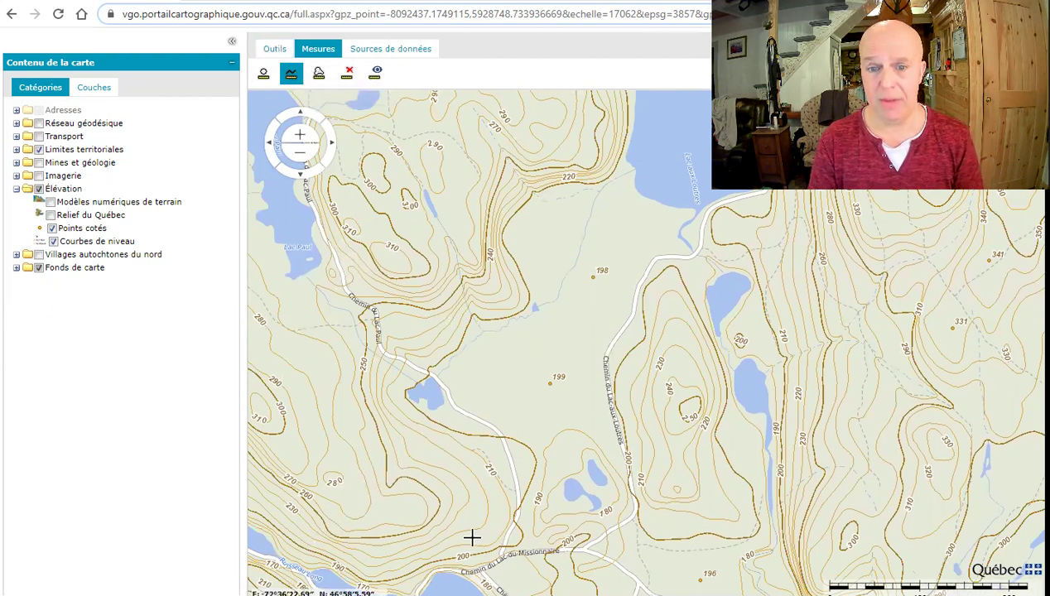
{"action": "left_click", "coordinate": [435, 568]}
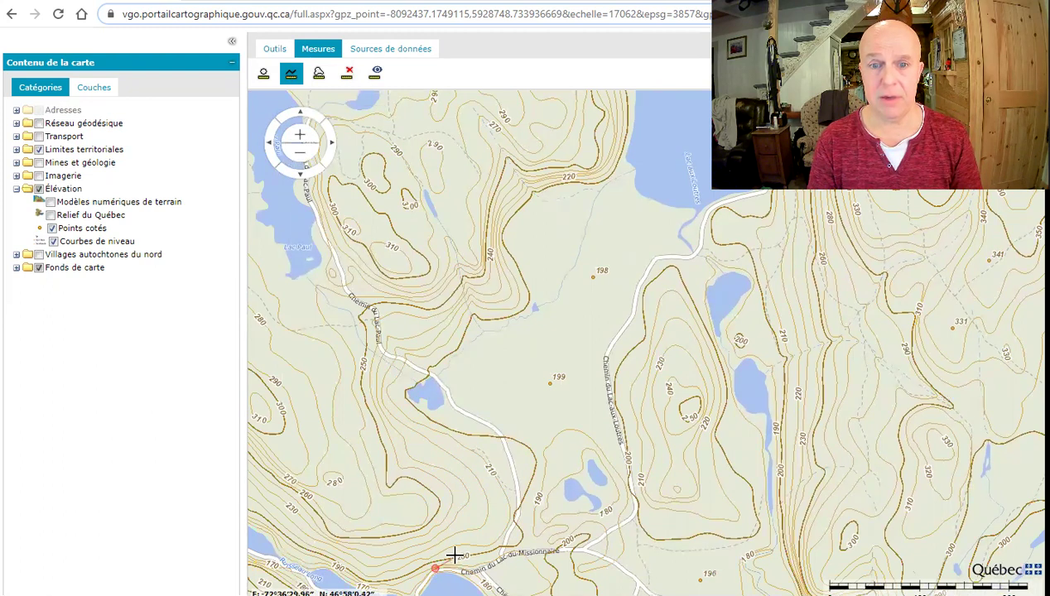
{"action": "left_click", "coordinate": [503, 549]}
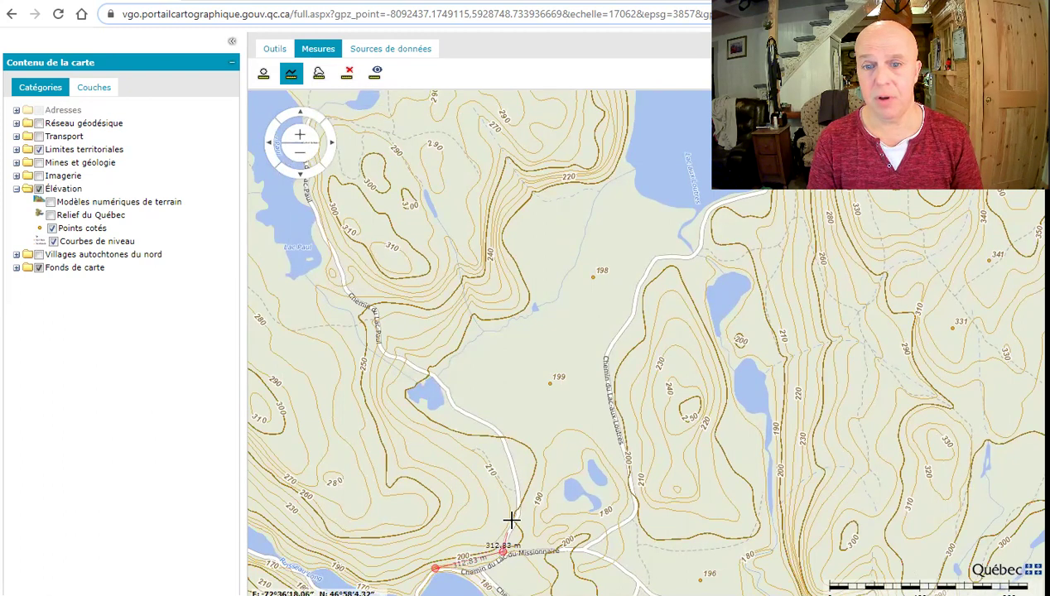
{"action": "left_click", "coordinate": [515, 482]}
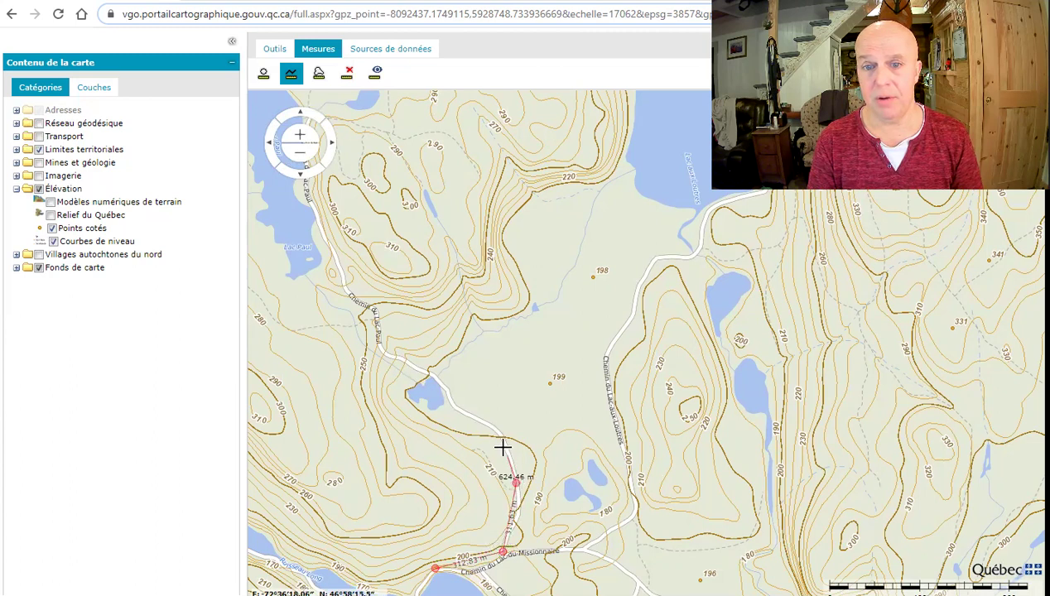
{"action": "left_click", "coordinate": [487, 422]}
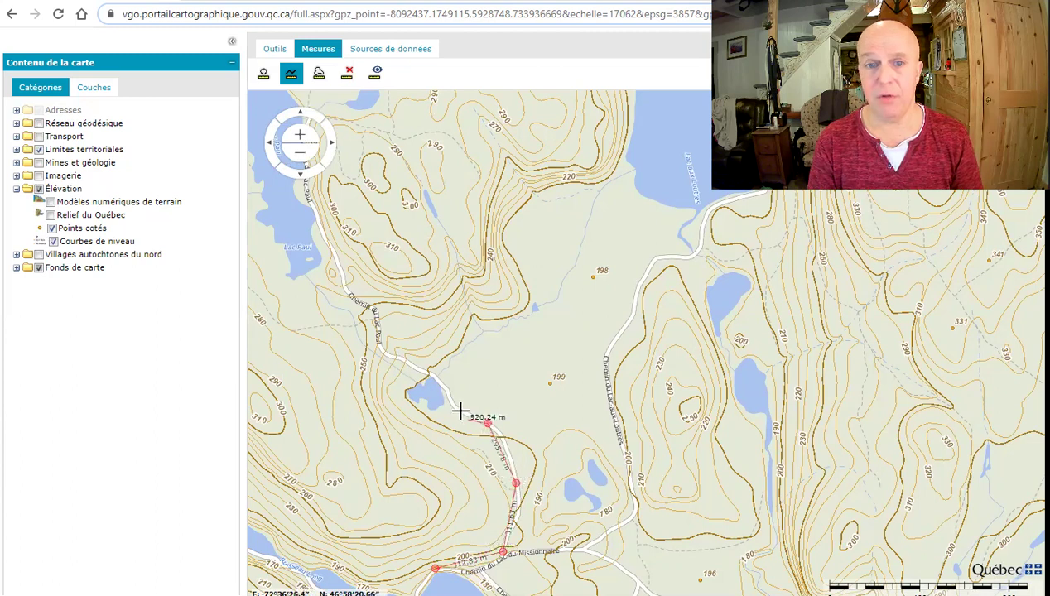
{"action": "left_click", "coordinate": [429, 370]}
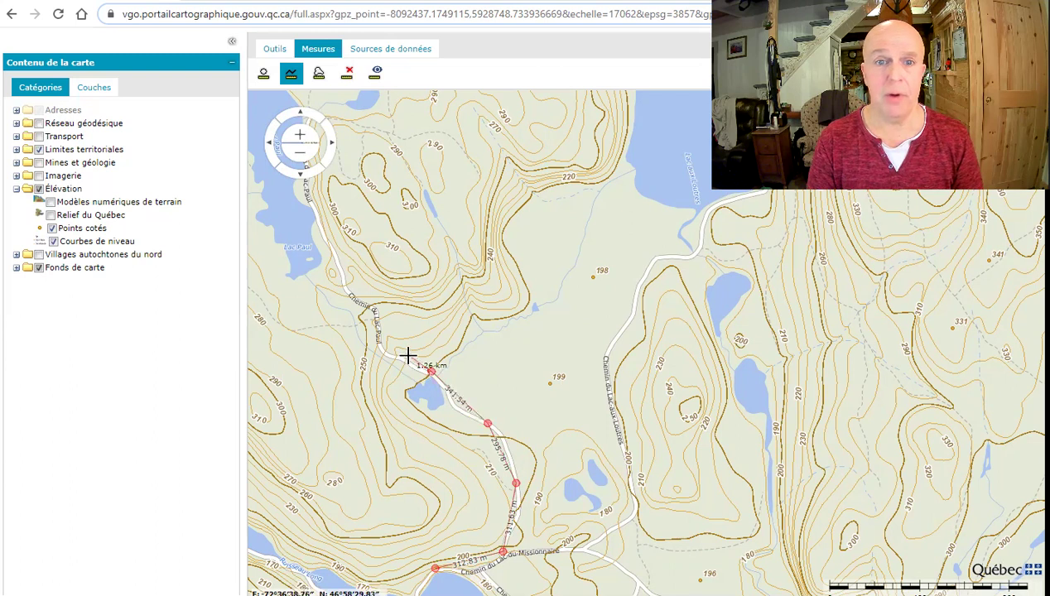
{"action": "double_click", "coordinate": [401, 361]}
{"action": "left_click", "coordinate": [402, 362]}
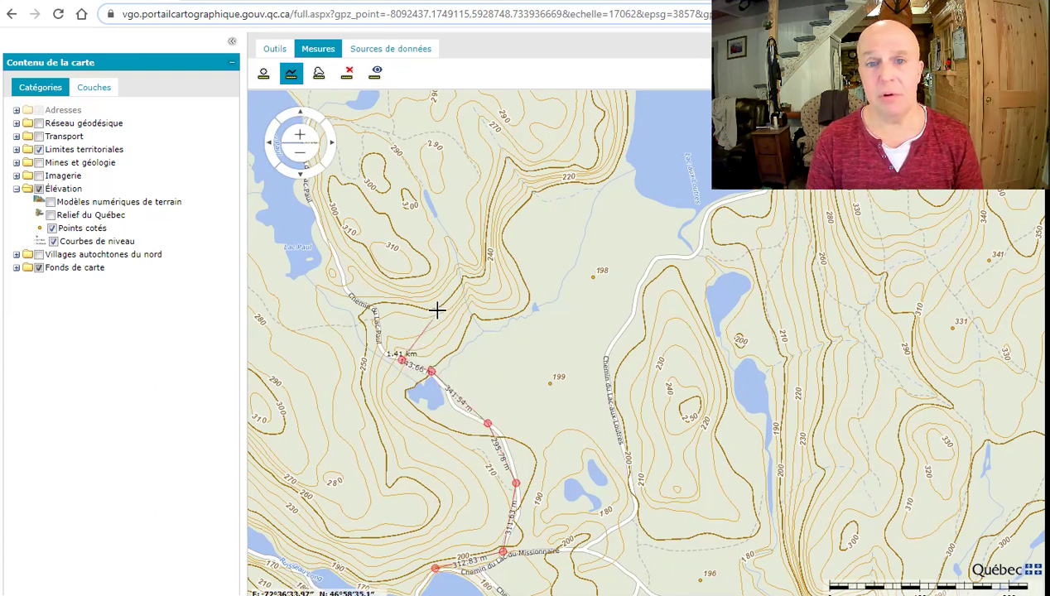
Extend the measured route northeast from the road, up the small valley and onto the high ground at the 290 m contour
{"action": "double_click", "coordinate": [458, 266]}
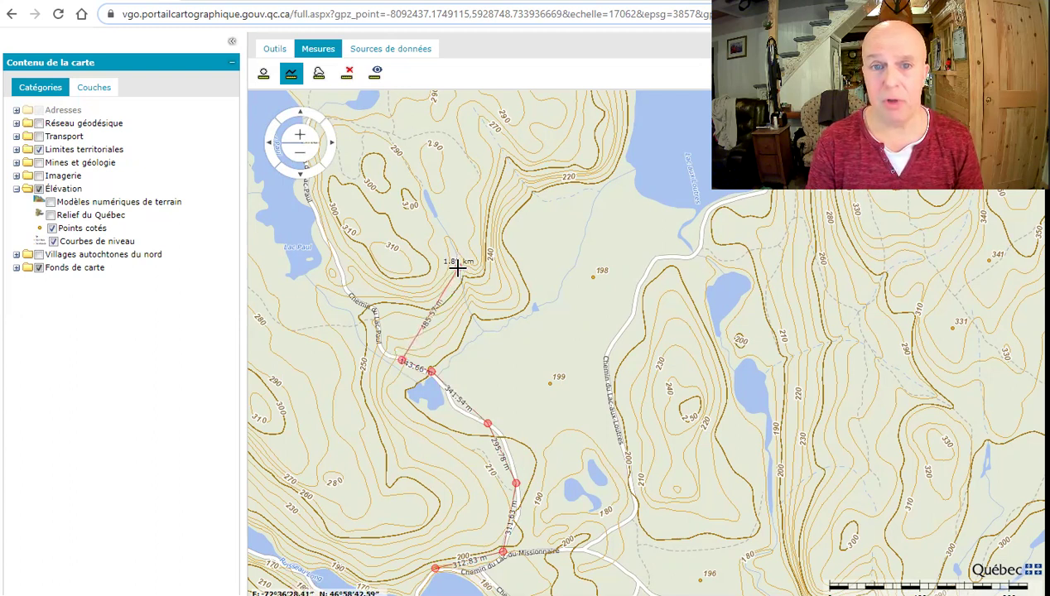
{"action": "left_click", "coordinate": [455, 247]}
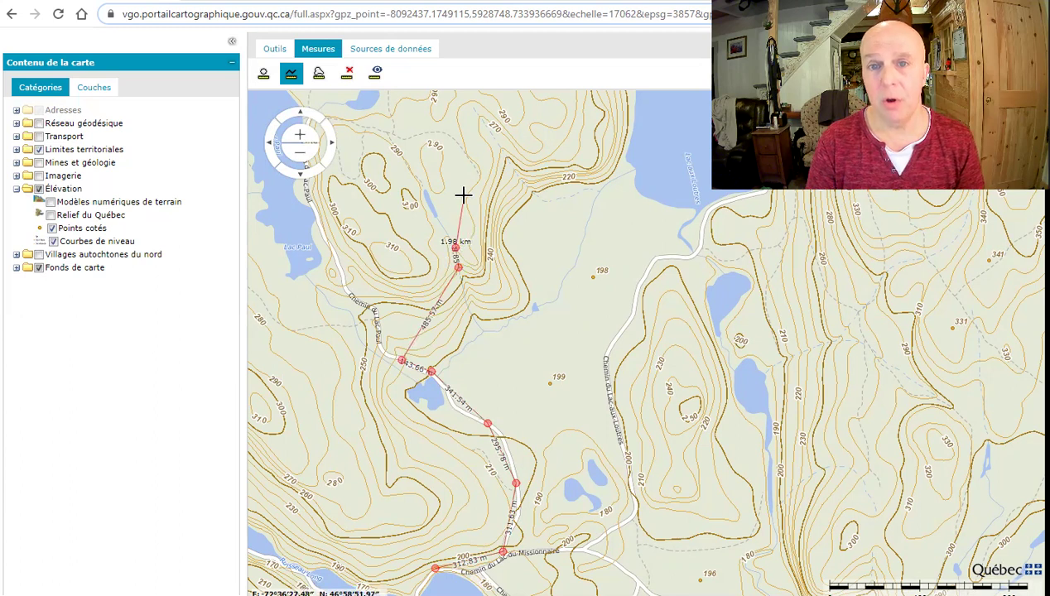
{"action": "left_click", "coordinate": [493, 142]}
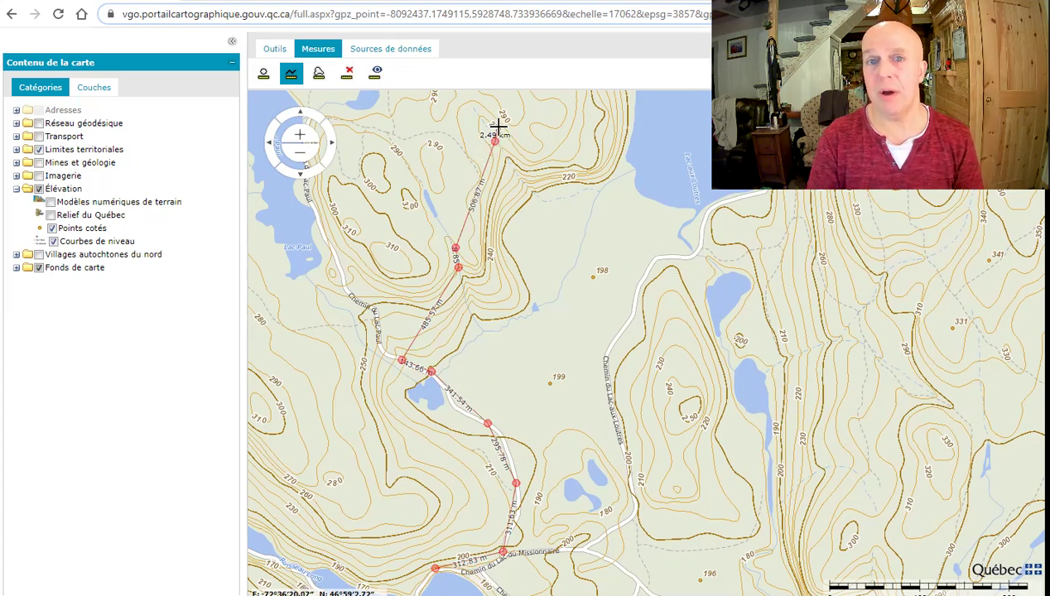
{"action": "left_click", "coordinate": [500, 117]}
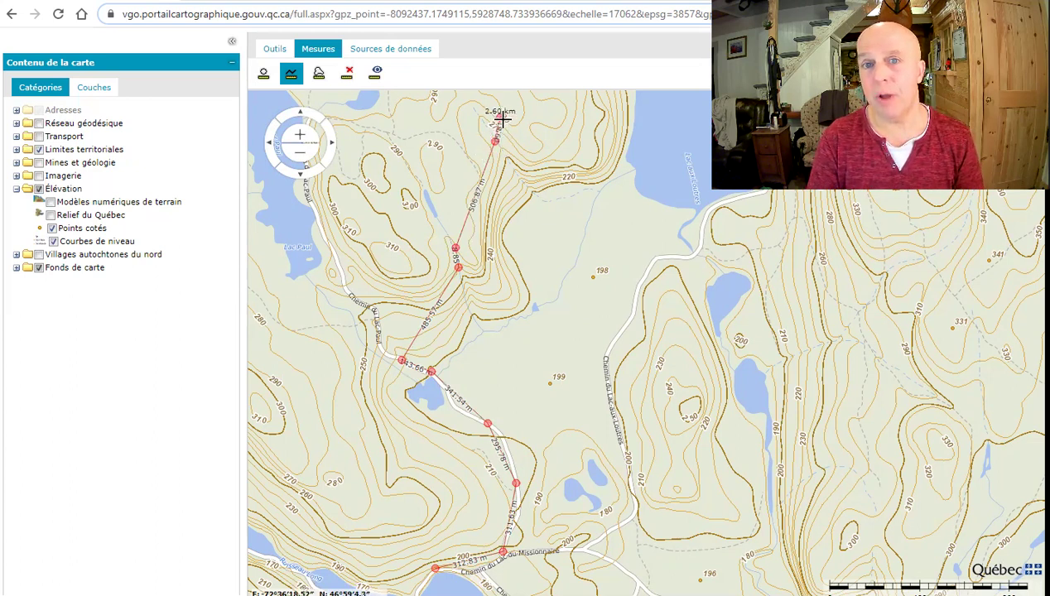
Continue the measured route east across the plateau and south down the steep slope west of Lac aux Loutres
{"action": "left_click_drag", "start_coordinate": [581, 159], "coordinate": [578, 160]}
{"action": "left_click", "coordinate": [579, 153]}
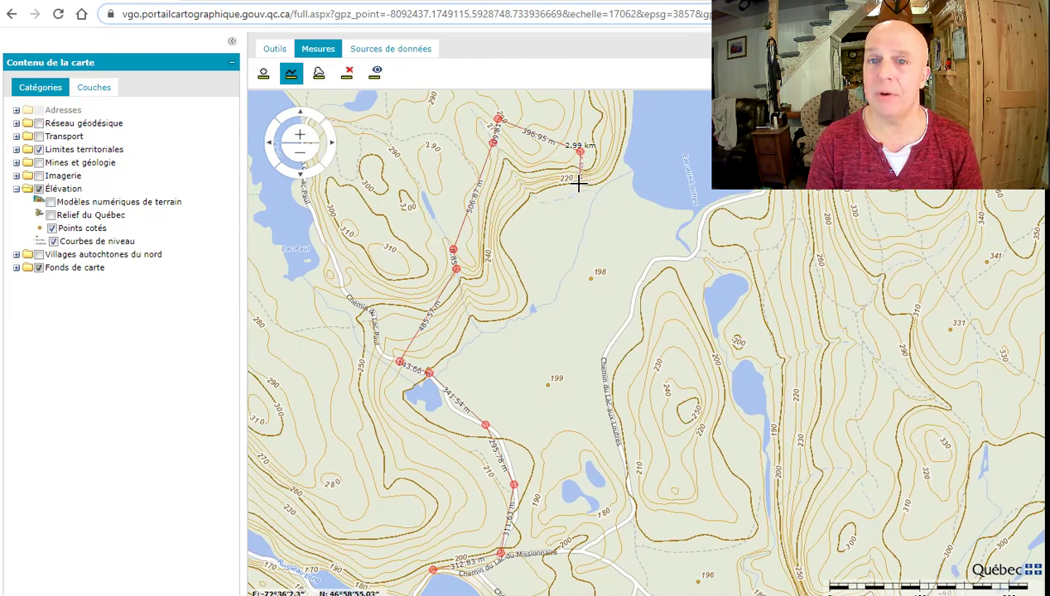
{"action": "left_click", "coordinate": [579, 183]}
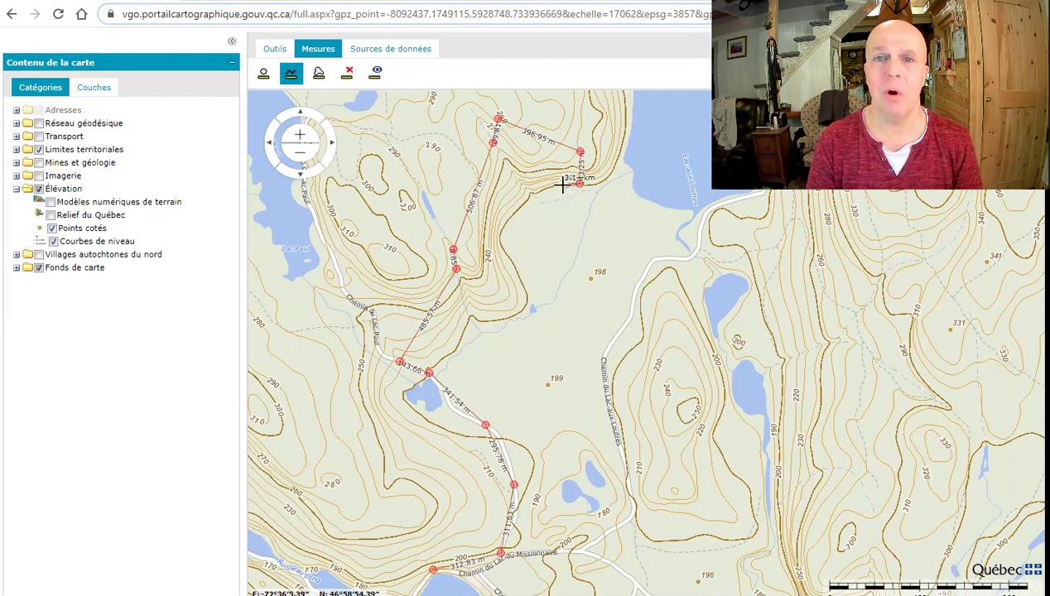
Extend the measured route southwest across the flat plain, passing spot heights 198 and 199, to just short of Chemin du Lac-Paul
{"action": "scroll", "coordinate": [573, 187], "scroll_direction": "up", "scroll_amount": 1}
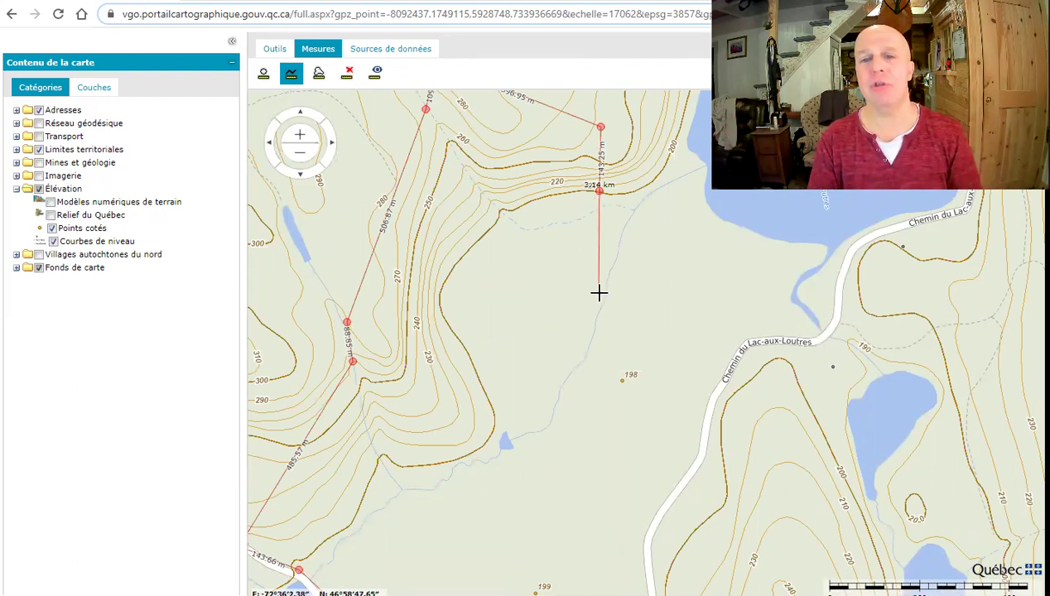
{"action": "left_click_drag", "start_coordinate": [599, 354], "coordinate": [603, 357]}
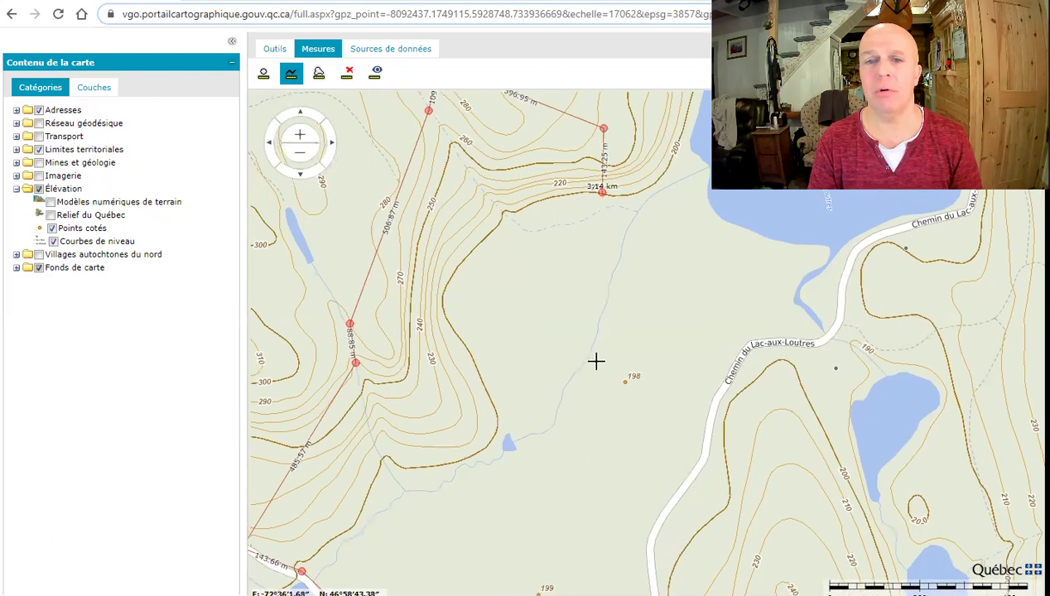
{"action": "scroll", "coordinate": [596, 346], "scroll_direction": "down", "scroll_amount": 1}
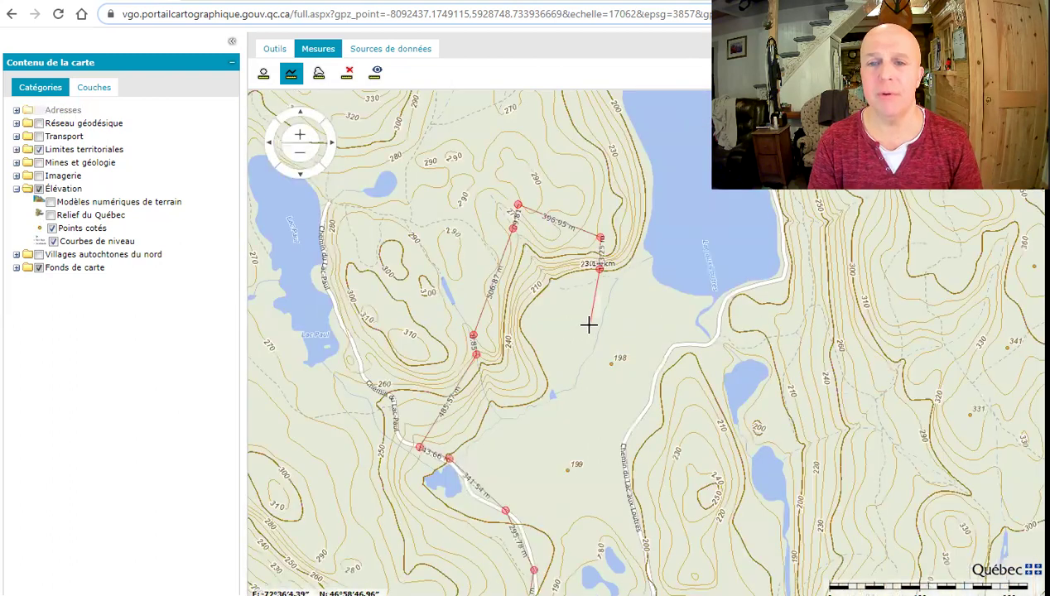
{"action": "left_click", "coordinate": [609, 349]}
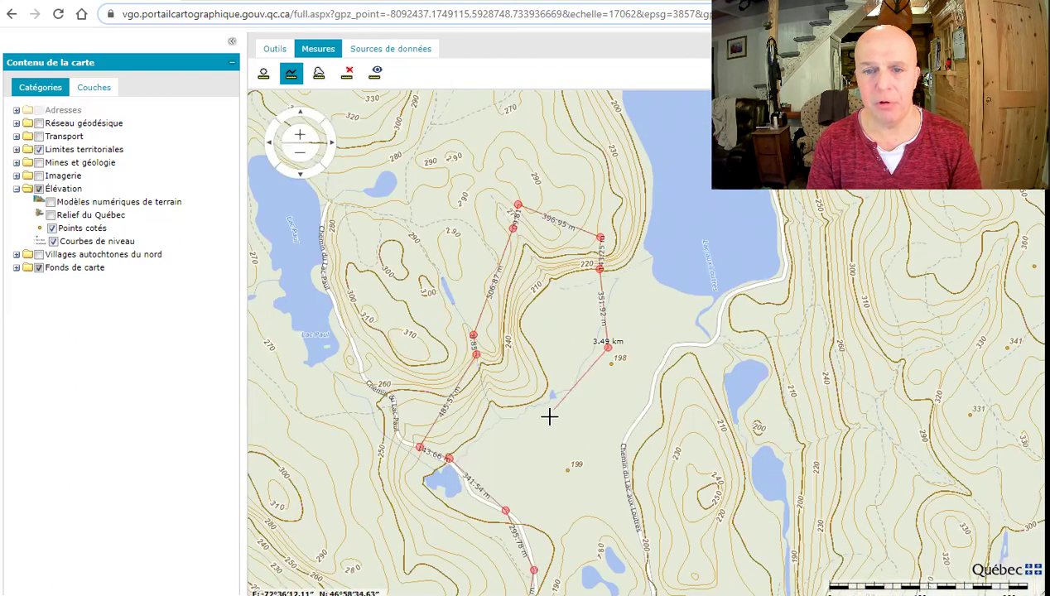
{"action": "left_click", "coordinate": [528, 448]}
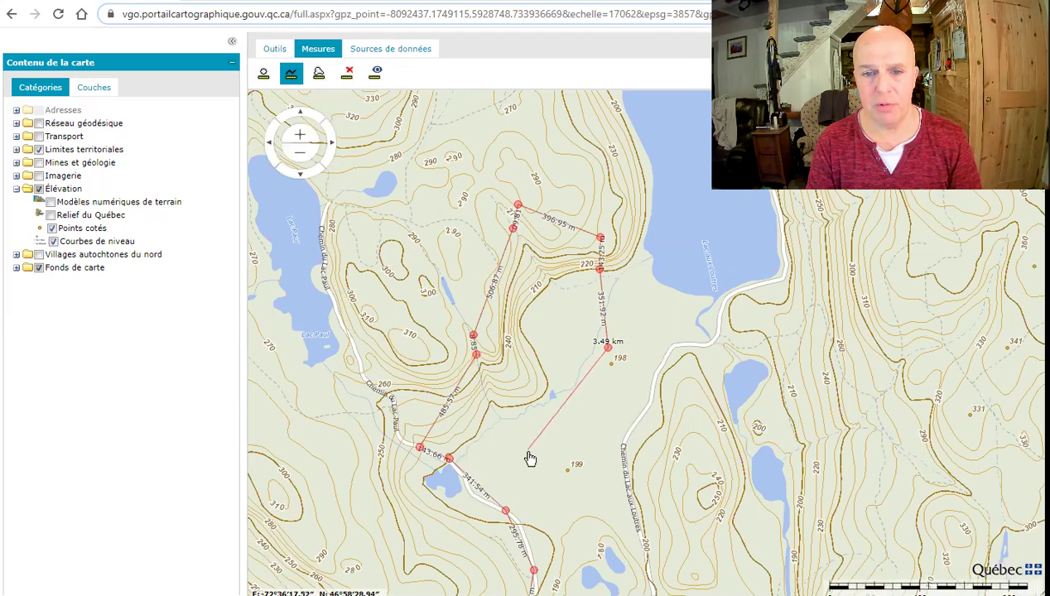
{"action": "left_click", "coordinate": [522, 503]}
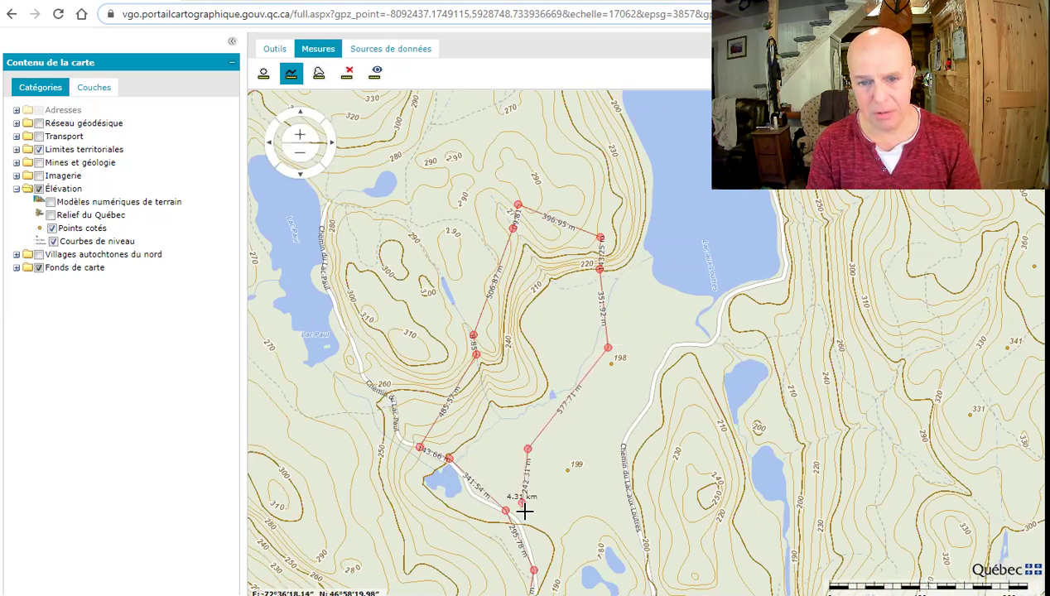
Bring the measured route back onto Chemin du Lac-Paul and follow it south to the junction with Chemin du Lac du Missionnaire
{"action": "scroll", "coordinate": [495, 327], "scroll_direction": "down", "scroll_amount": 2}
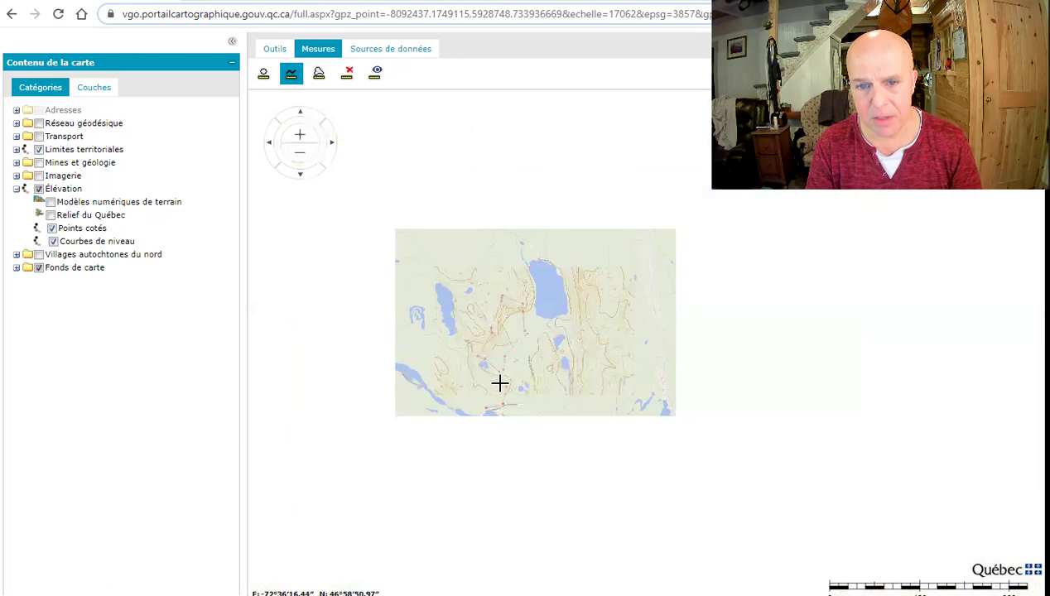
{"action": "scroll", "coordinate": [500, 375], "scroll_direction": "up", "scroll_amount": 4}
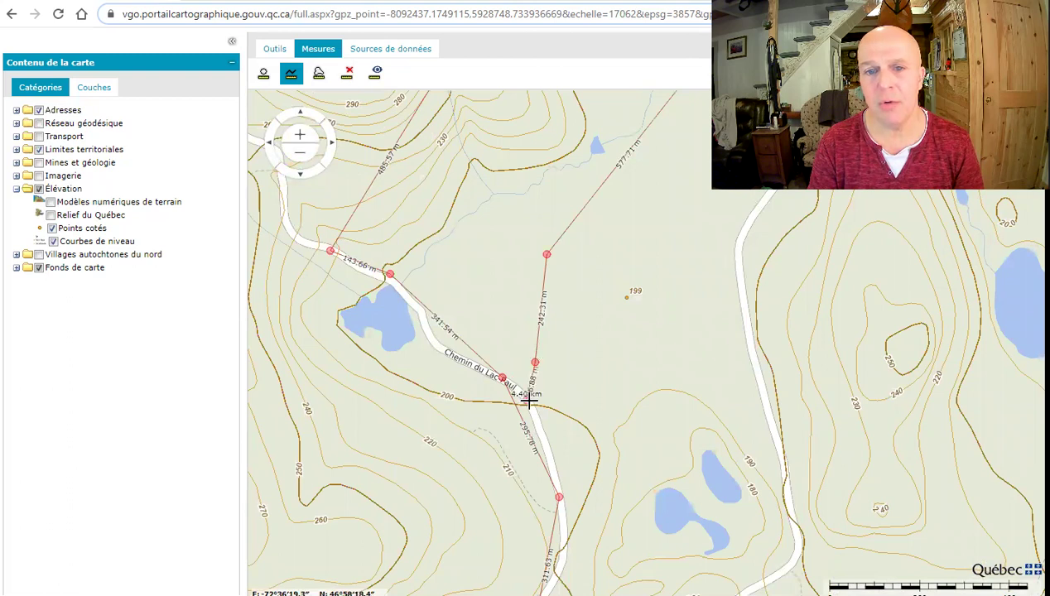
{"action": "left_click", "coordinate": [530, 401]}
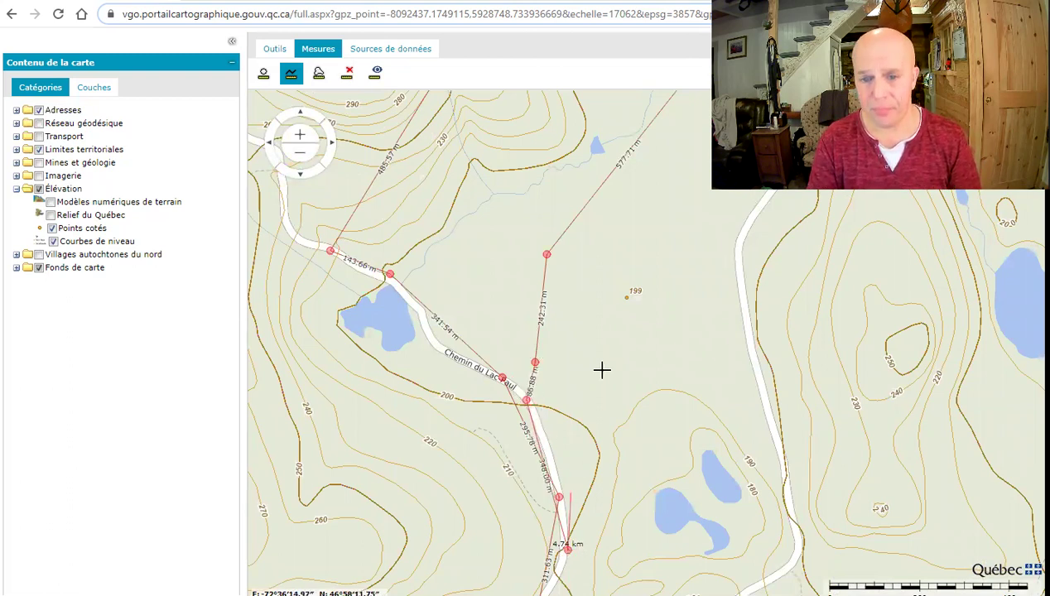
{"action": "scroll", "coordinate": [598, 375], "scroll_direction": "down", "scroll_amount": 3}
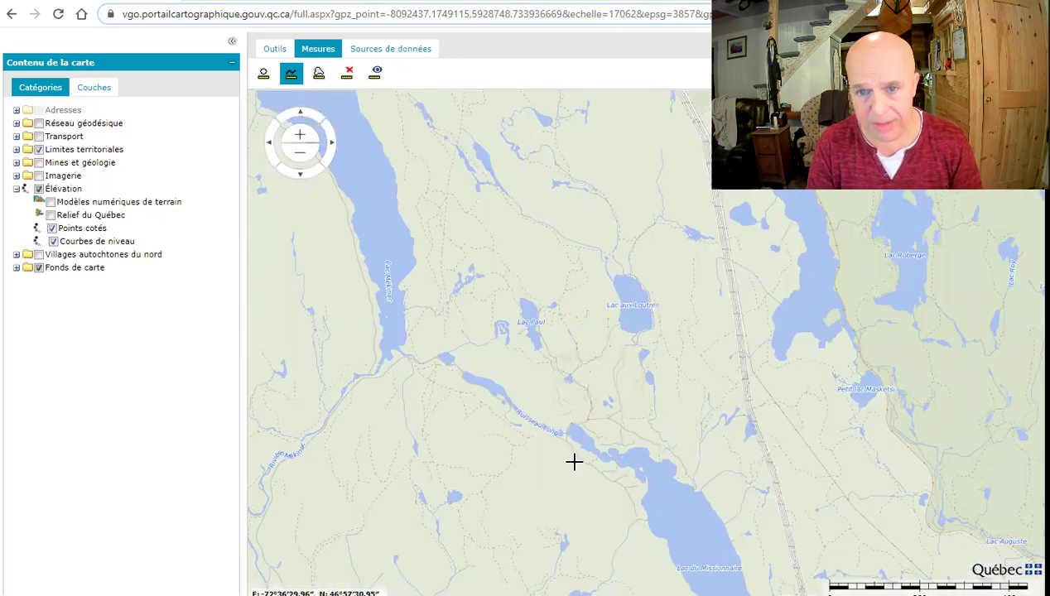
{"action": "scroll", "coordinate": [598, 389], "scroll_direction": "up", "scroll_amount": 3}
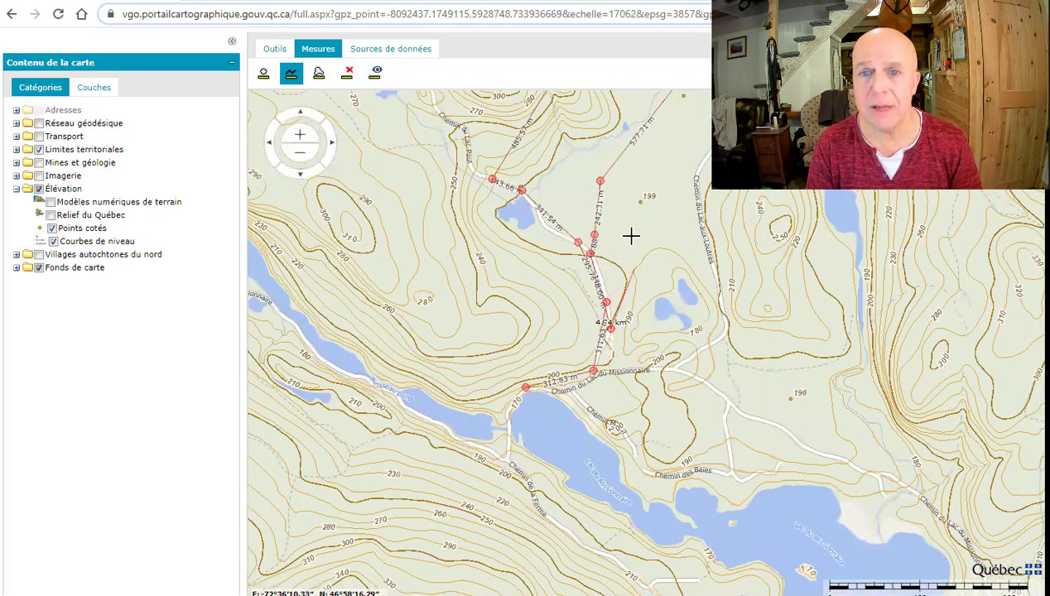
{"action": "left_click", "coordinate": [596, 368]}
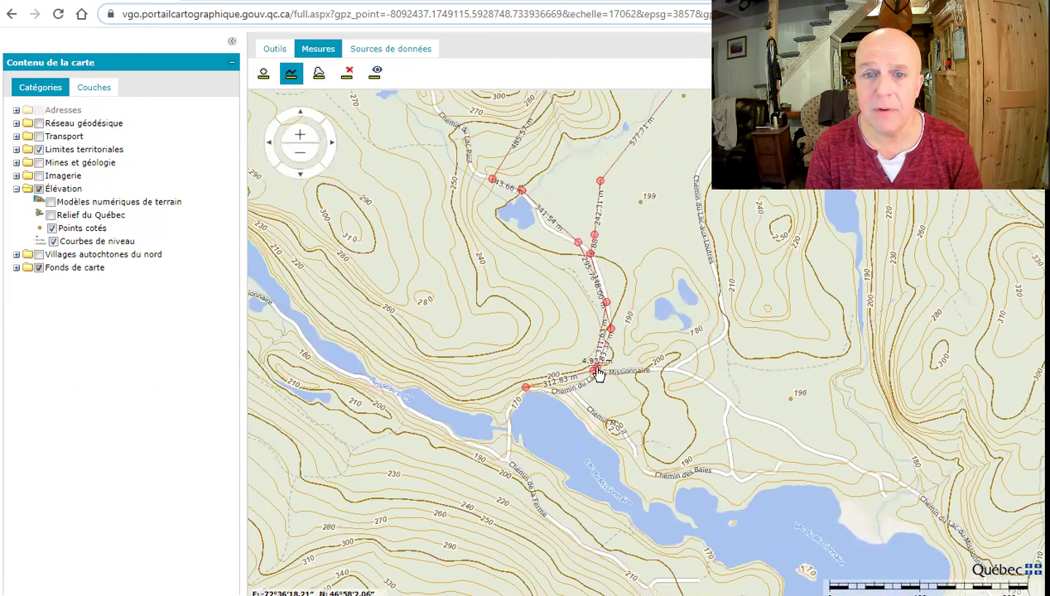
Finish the measured route on Chemin du Lac-du-Missionnaire, at the road bend beside the lake's northwest tip
{"action": "double_click", "coordinate": [516, 395]}
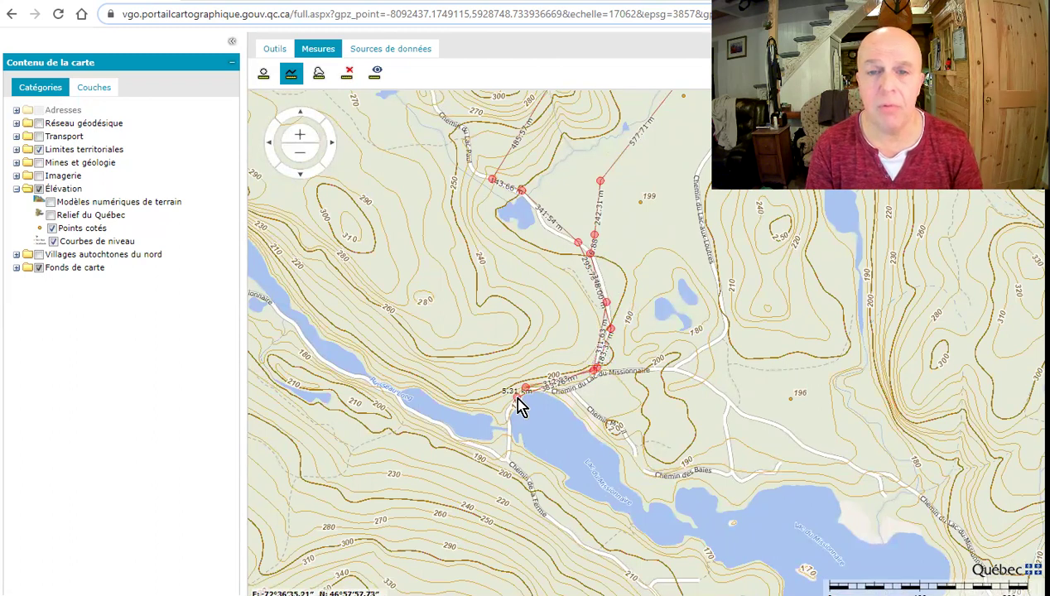
{"action": "scroll", "coordinate": [517, 402], "scroll_direction": "up", "scroll_amount": 2}
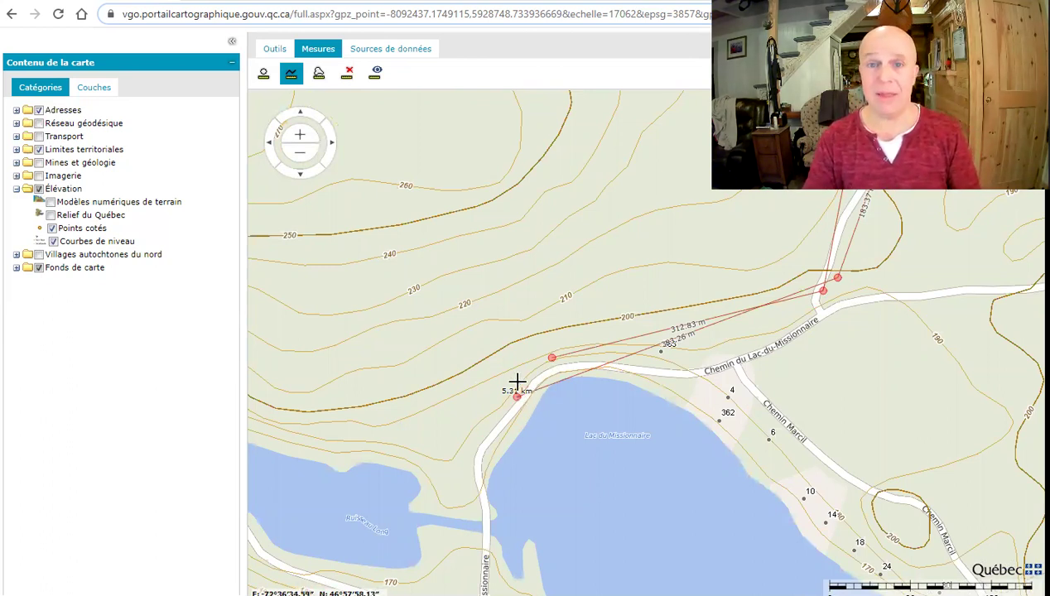
{"action": "scroll", "coordinate": [506, 404], "scroll_direction": "down", "scroll_amount": 2}
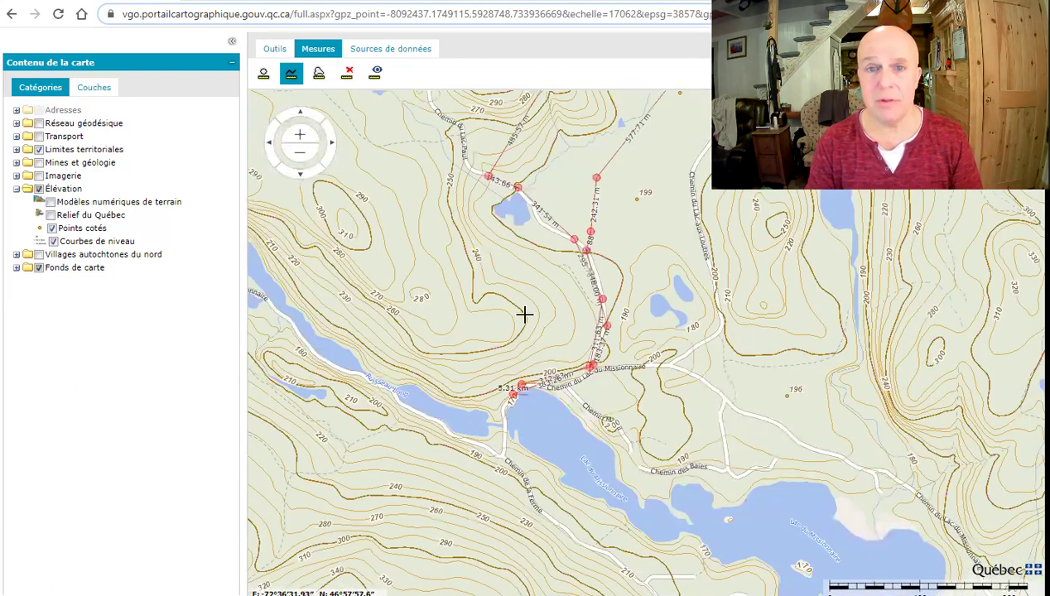
Delete the measured route and examine the terrain from Lac Paul and Lac aux Loutres south to Lac du Missionnaire
{"action": "left_click", "coordinate": [348, 77]}
{"action": "left_click_drag", "start_coordinate": [570, 178], "coordinate": [534, 331]}
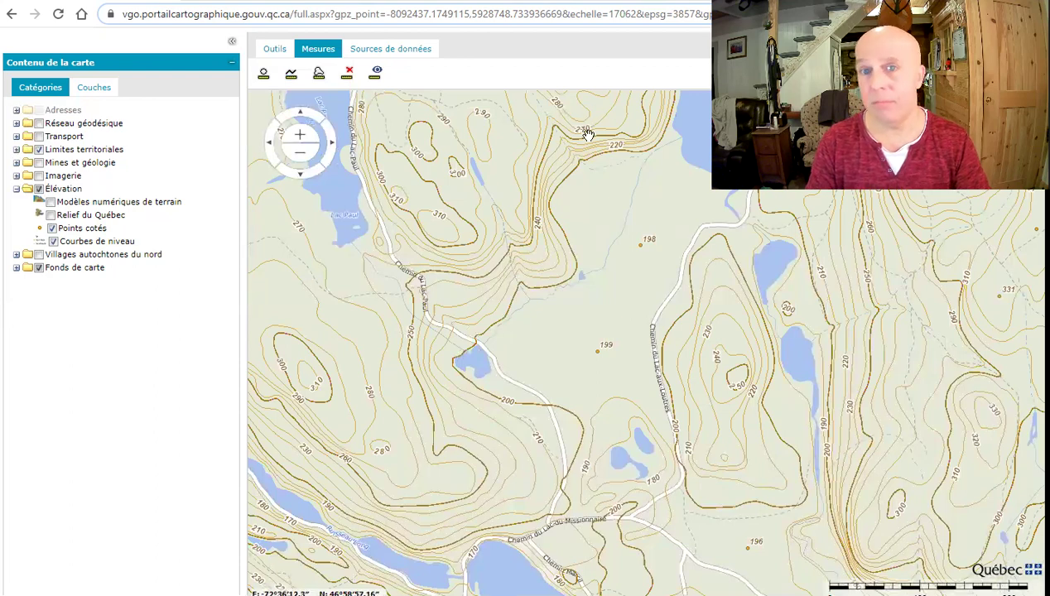
{"action": "left_click_drag", "start_coordinate": [593, 217], "coordinate": [581, 311]}
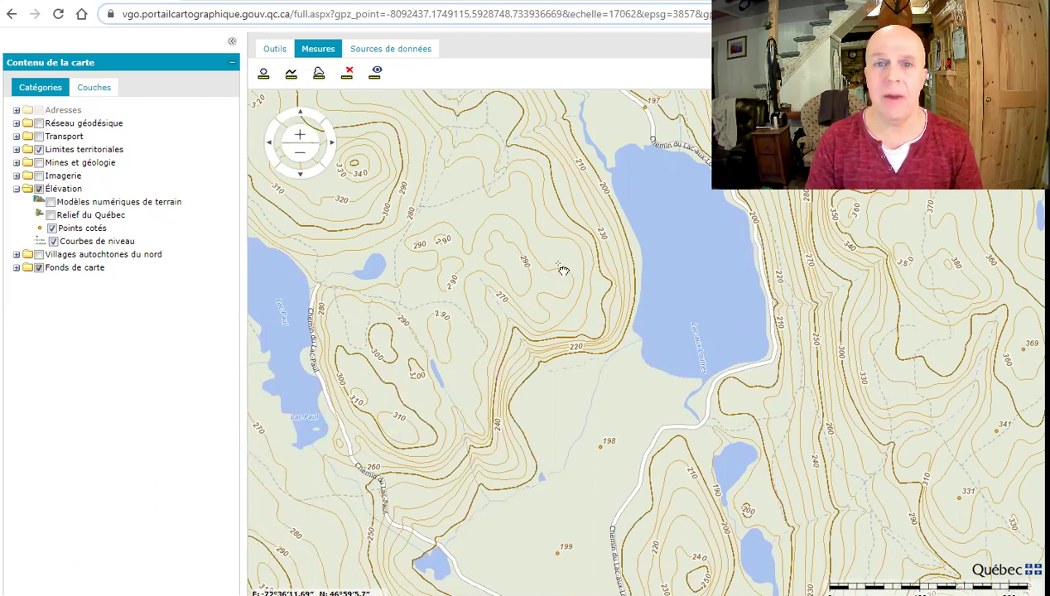
{"action": "left_click_drag", "start_coordinate": [563, 271], "coordinate": [580, 240]}
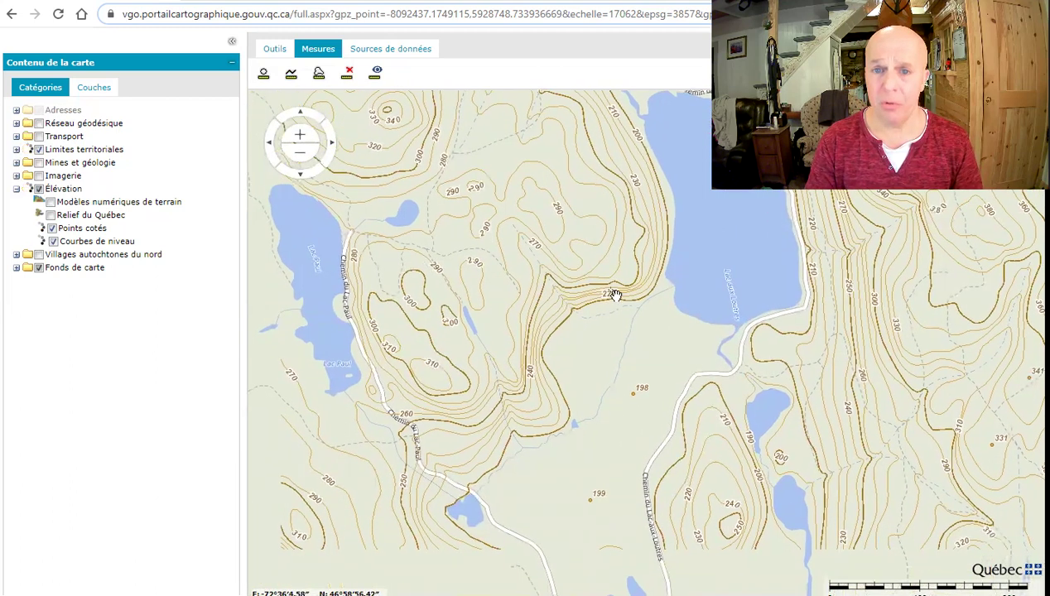
{"action": "left_click_drag", "start_coordinate": [549, 341], "coordinate": [530, 197]}
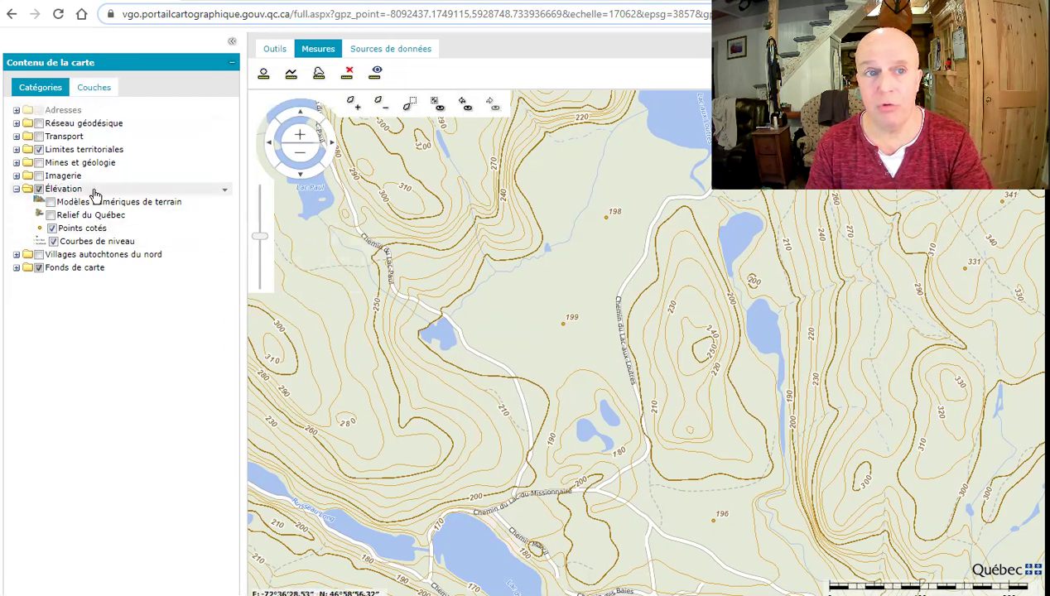
Expand the Fonds de carte category and turn on all the Gouvernement du Québec base maps
{"action": "left_click", "coordinate": [15, 268]}
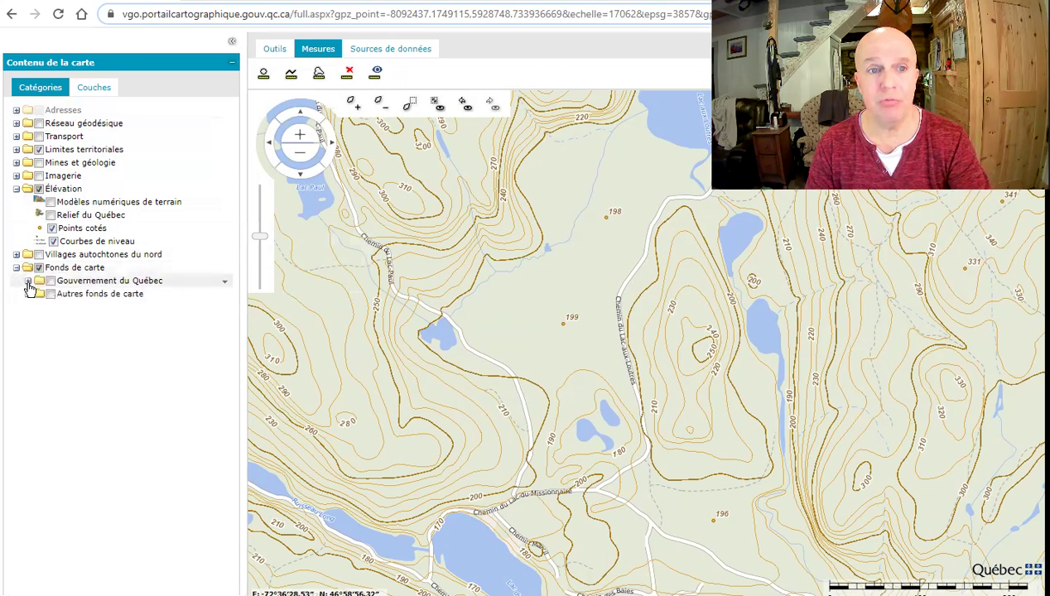
{"action": "left_click", "coordinate": [29, 281]}
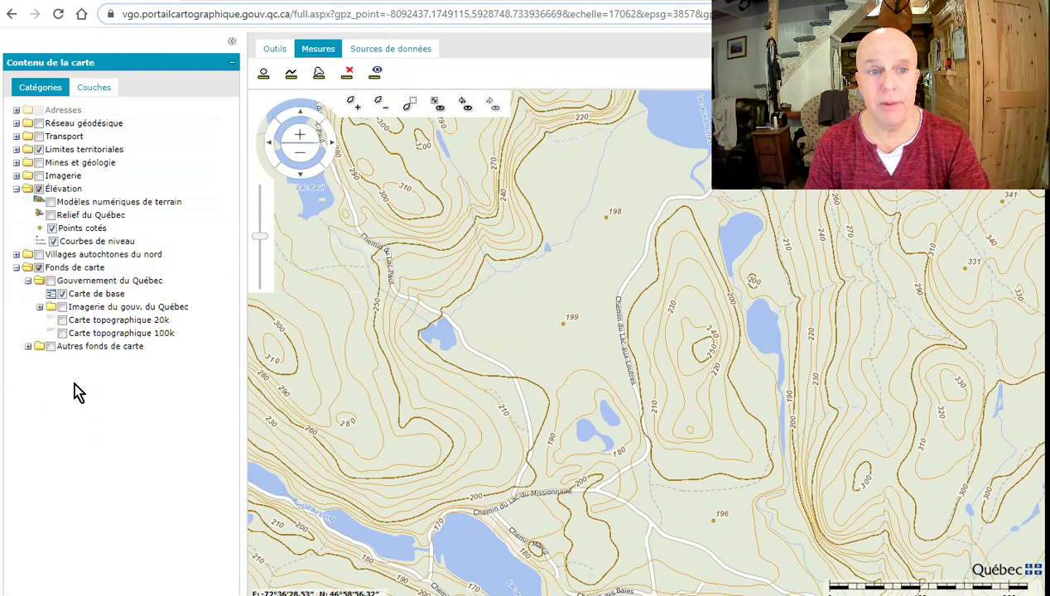
{"action": "left_click", "coordinate": [50, 282]}
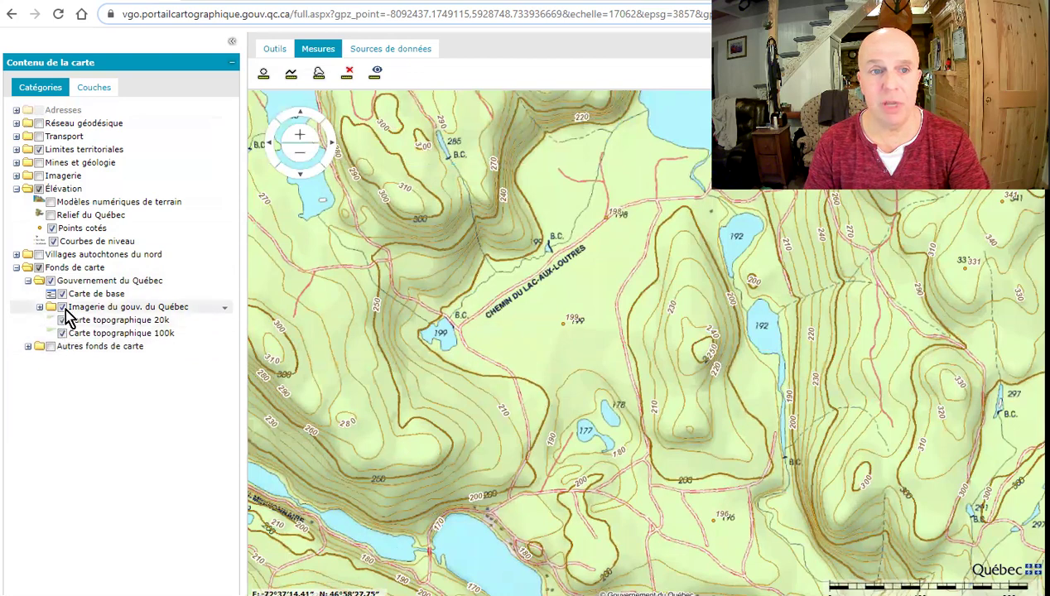
Turn off Carte topographique 20k and 100k and examine the aerial imagery of the plain and slopes southwest of Lac aux Loutres
{"action": "left_click", "coordinate": [63, 307]}
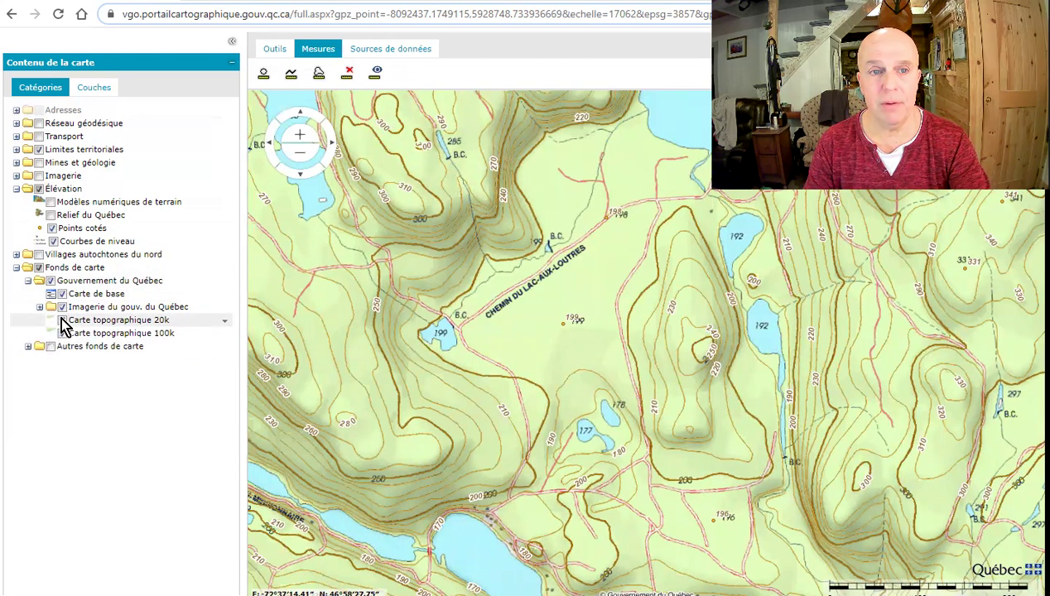
{"action": "left_click", "coordinate": [62, 333]}
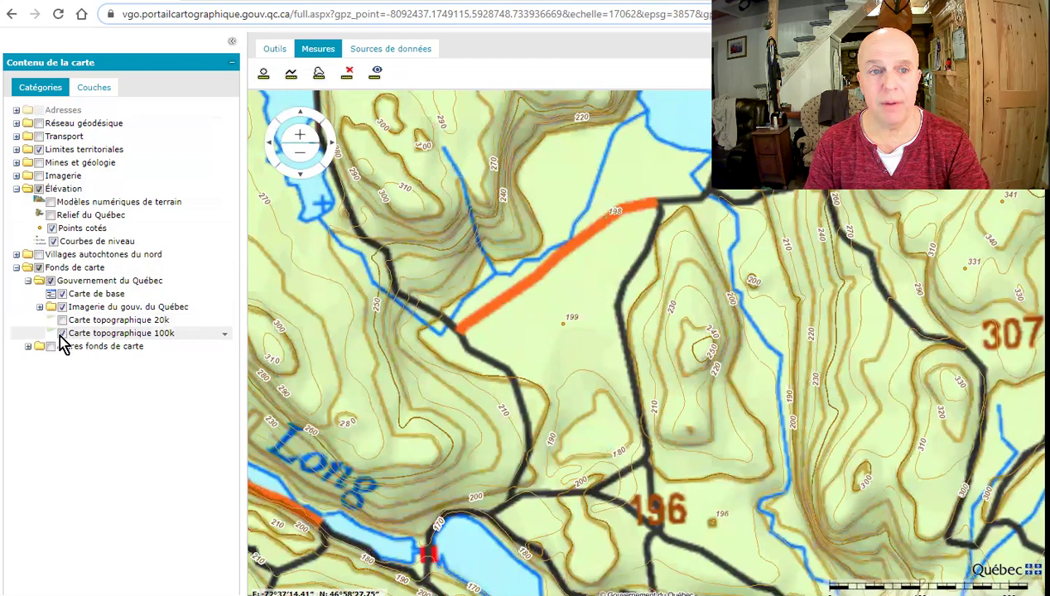
{"action": "left_click", "coordinate": [62, 333]}
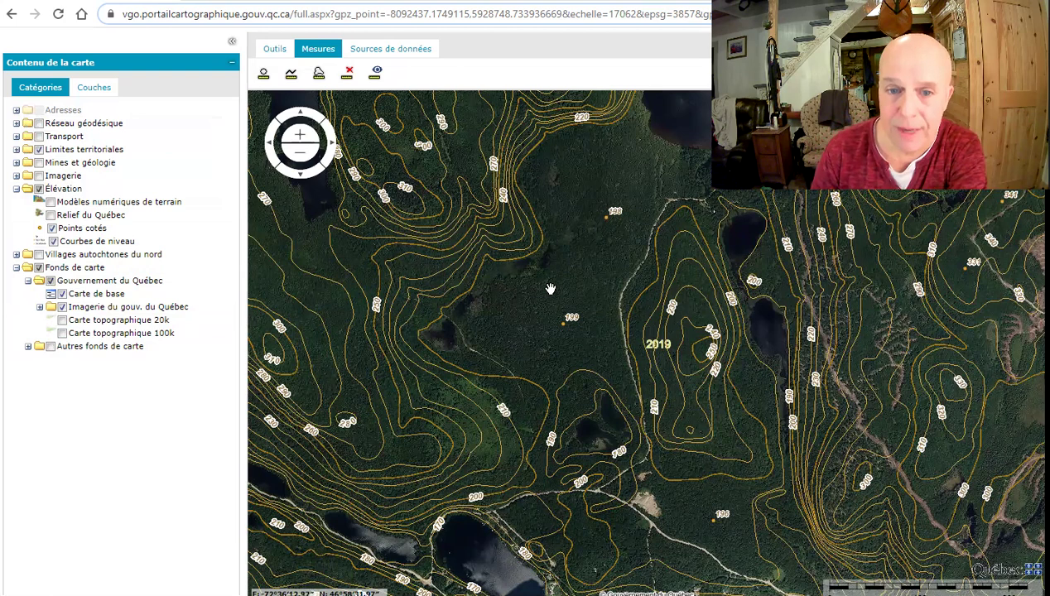
{"action": "left_click_drag", "start_coordinate": [561, 282], "coordinate": [607, 410]}
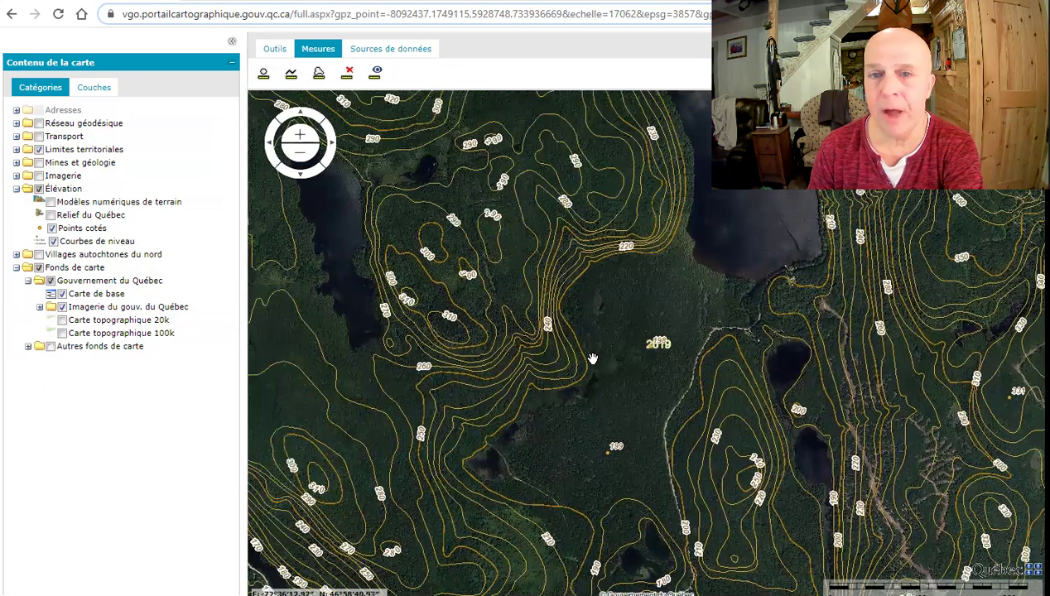
{"action": "scroll", "coordinate": [569, 336], "scroll_direction": "up", "scroll_amount": 1}
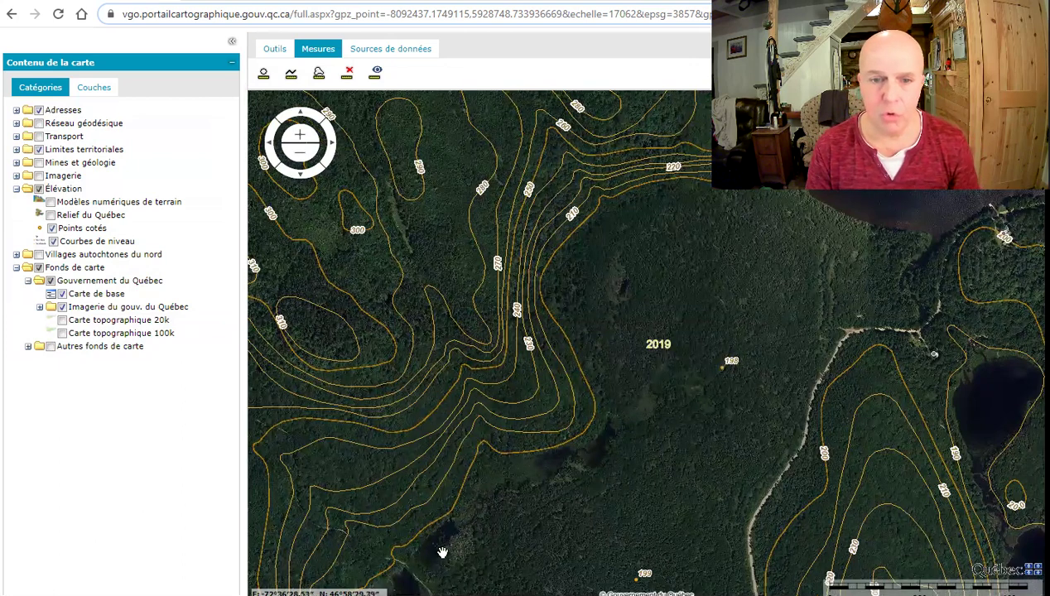
{"action": "left_click_drag", "start_coordinate": [589, 431], "coordinate": [575, 315]}
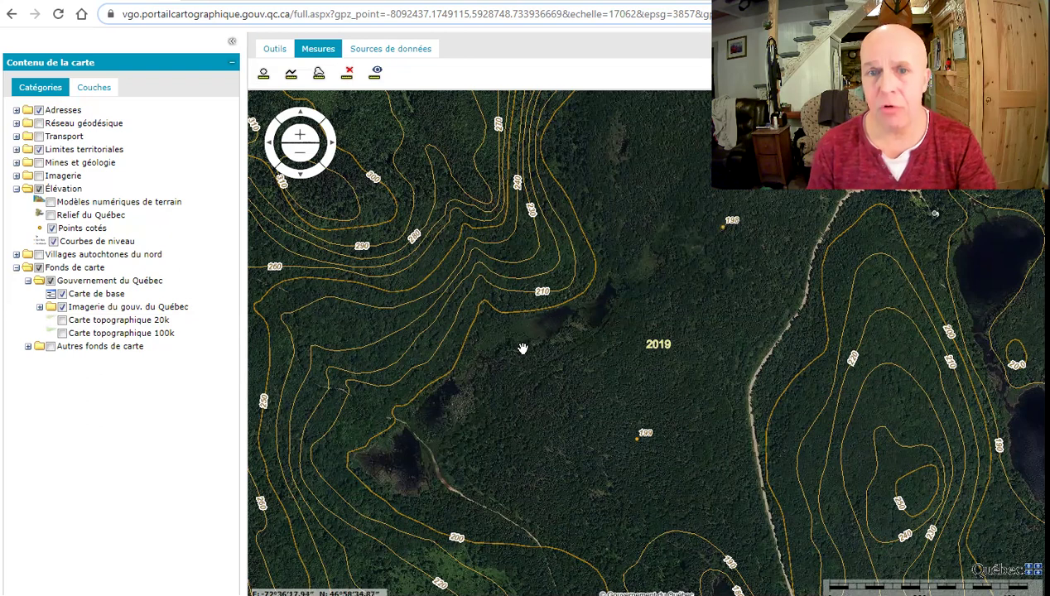
Turn off Imagerie du gouv. du Québec, show Carte topographique 20k instead, and view the wider area around Lac du Missionnaire
{"action": "left_click", "coordinate": [62, 308]}
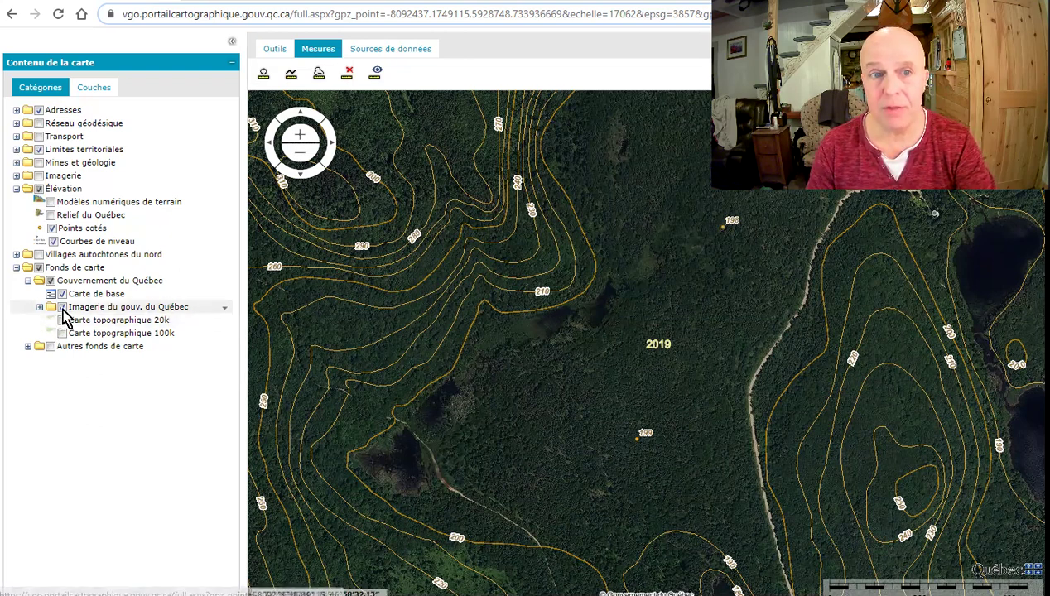
{"action": "left_click", "coordinate": [61, 308]}
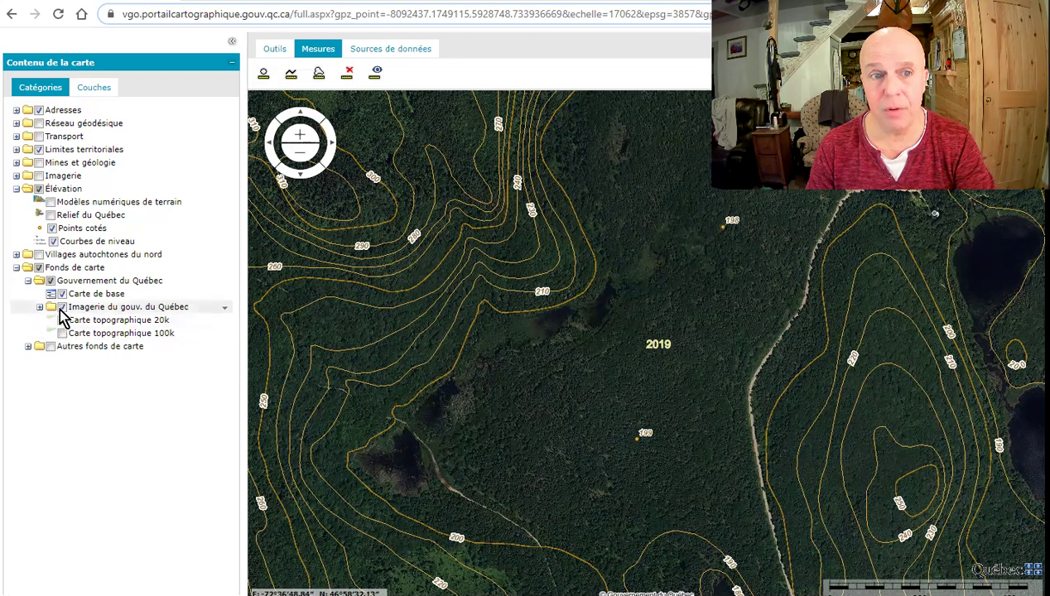
{"action": "left_click", "coordinate": [62, 309]}
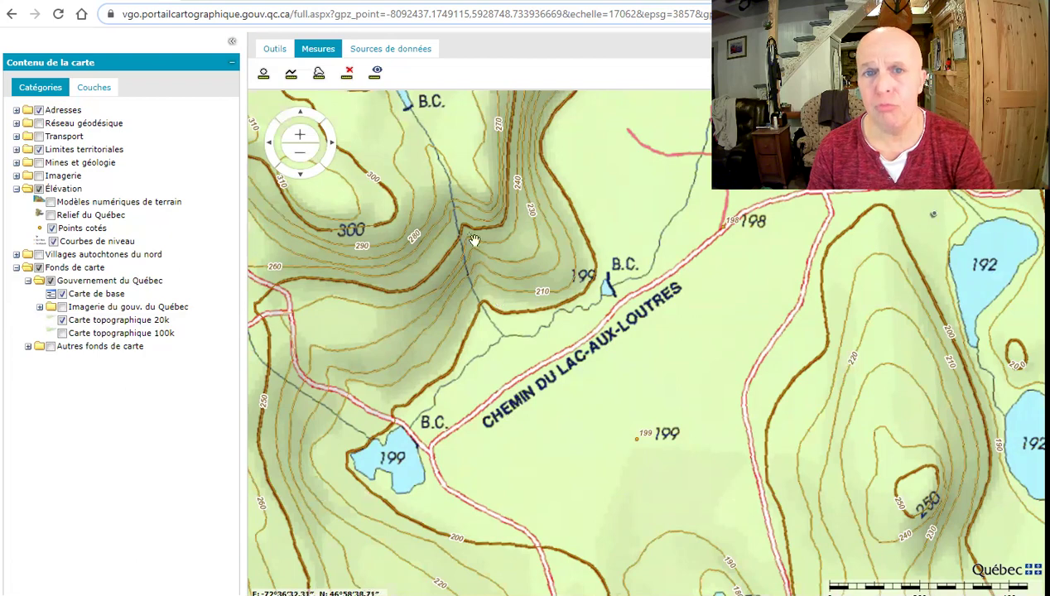
{"action": "scroll", "coordinate": [557, 278], "scroll_direction": "down", "scroll_amount": 1}
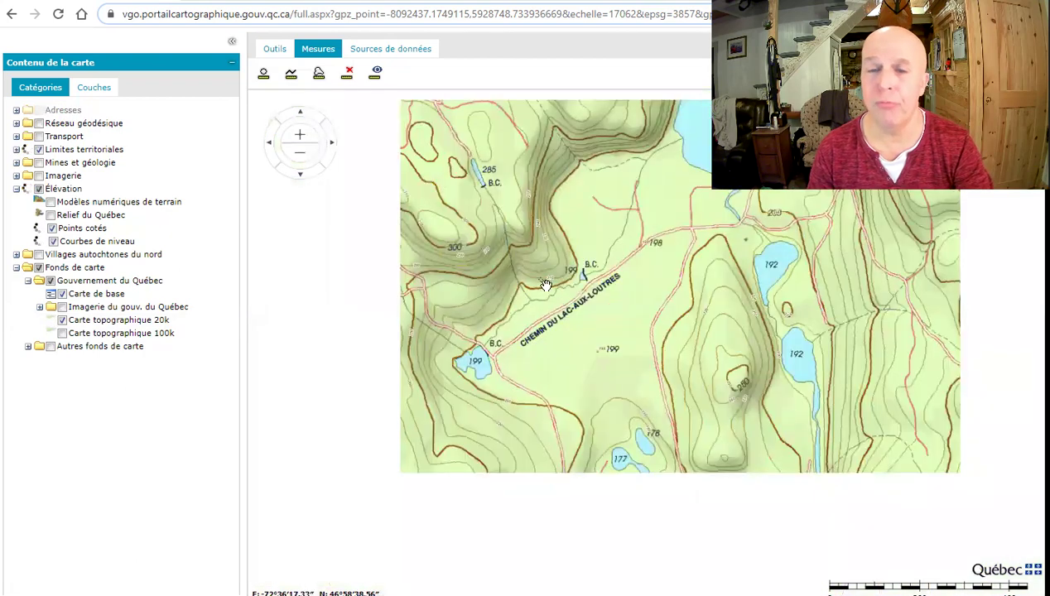
{"action": "scroll", "coordinate": [553, 286], "scroll_direction": "down", "scroll_amount": 1}
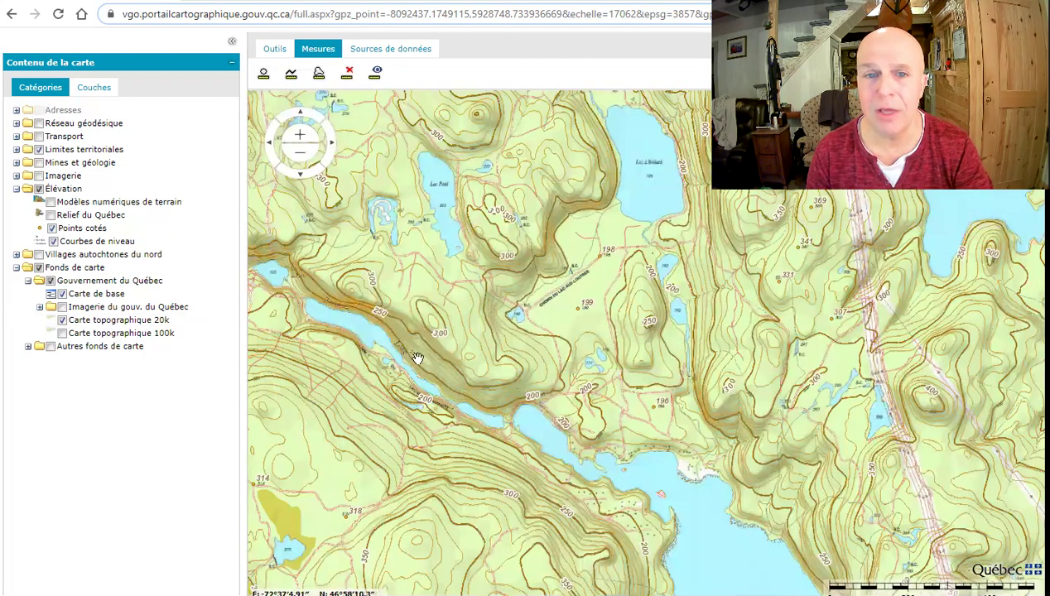